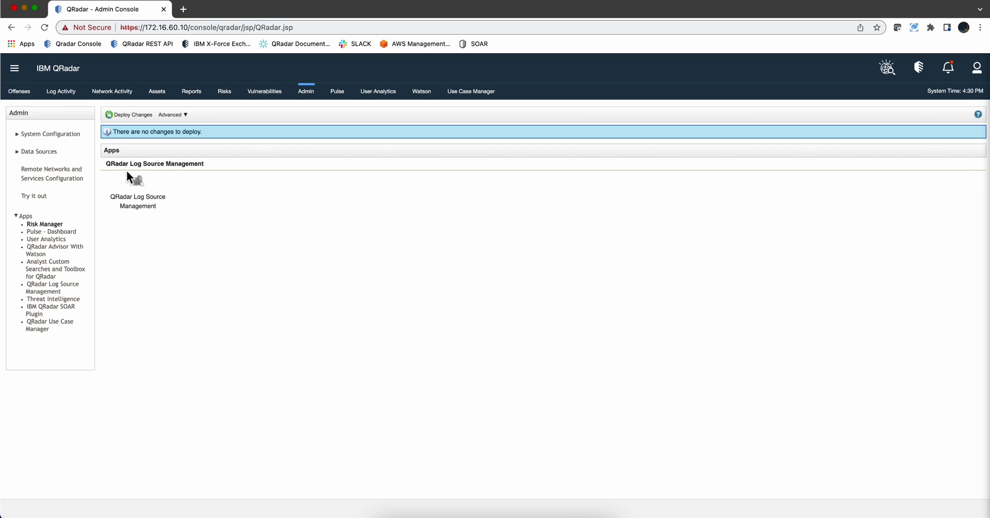
Open the Log Sources list in Log Source Management and scroll down to the Blue Coat entries
click(138, 192)
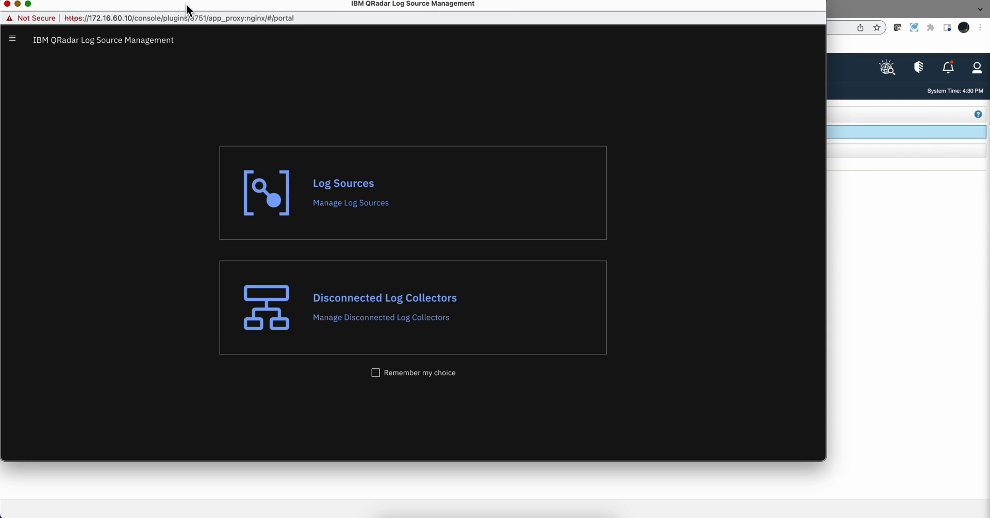
drag(186, 4, 409, 62)
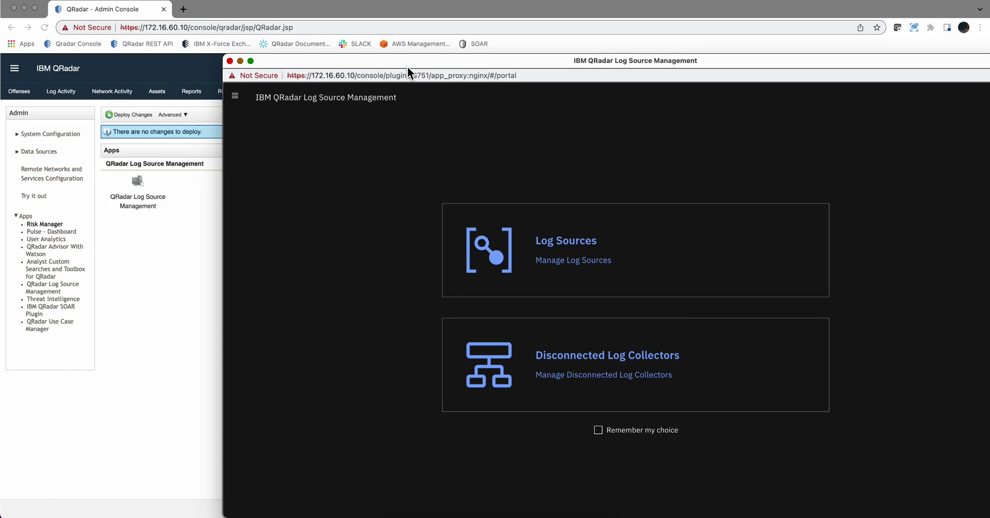
click(569, 243)
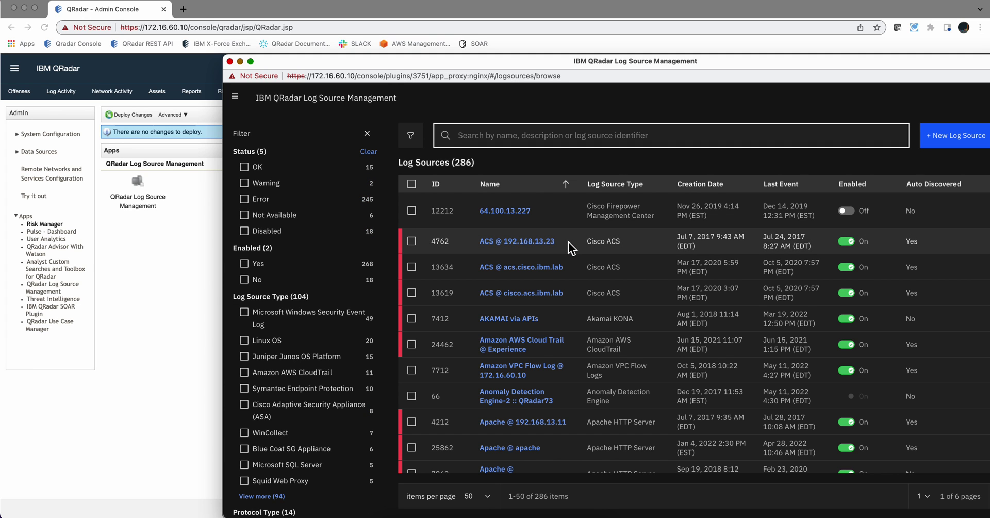
scroll(522, 282, down, 10)
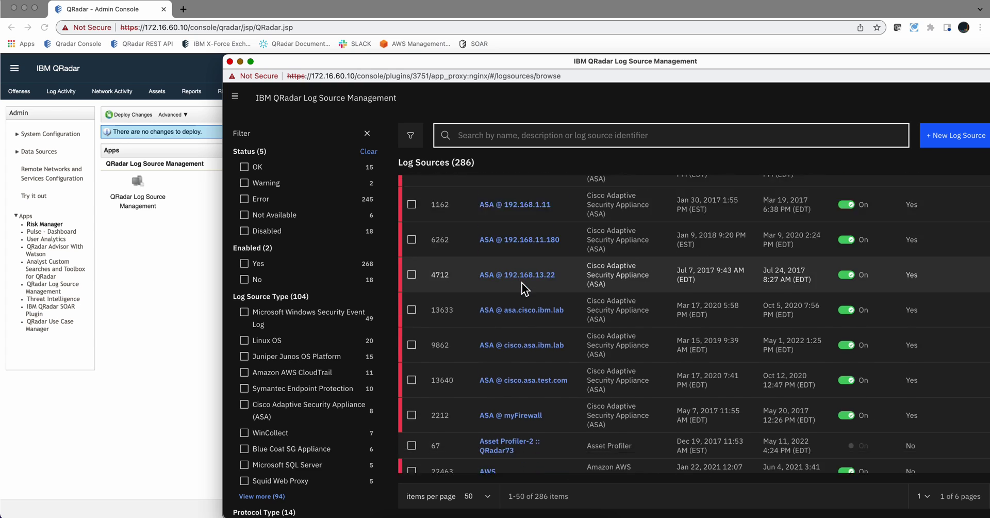
scroll(522, 282, down, 8)
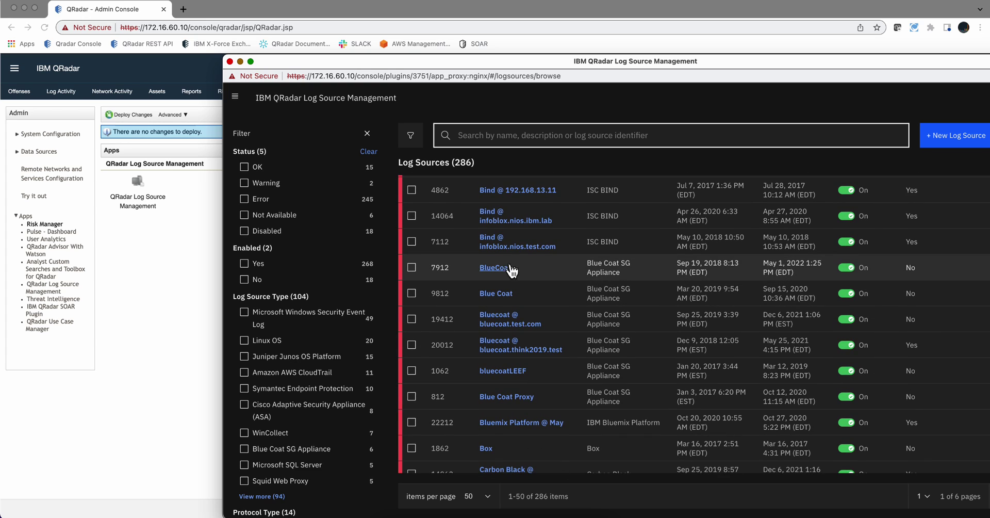
click(510, 266)
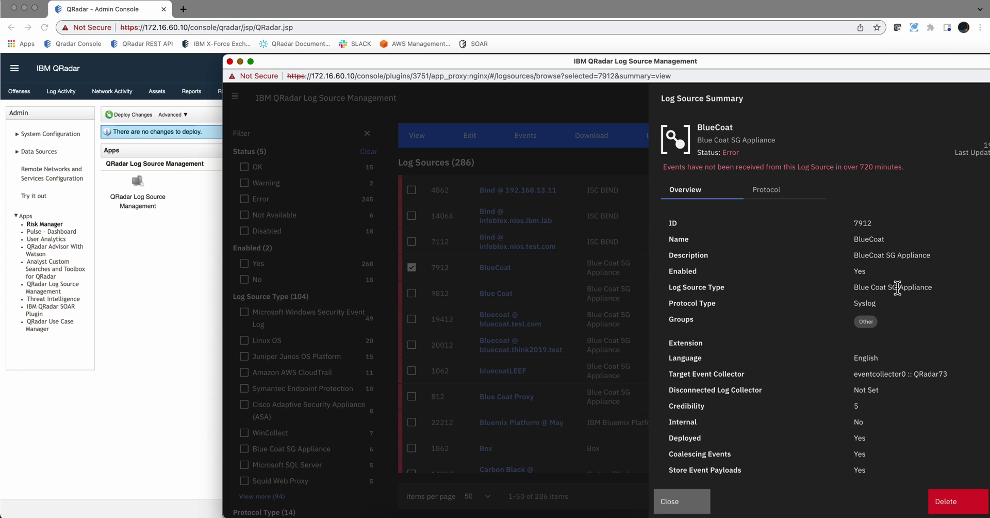
drag(885, 302, 847, 304)
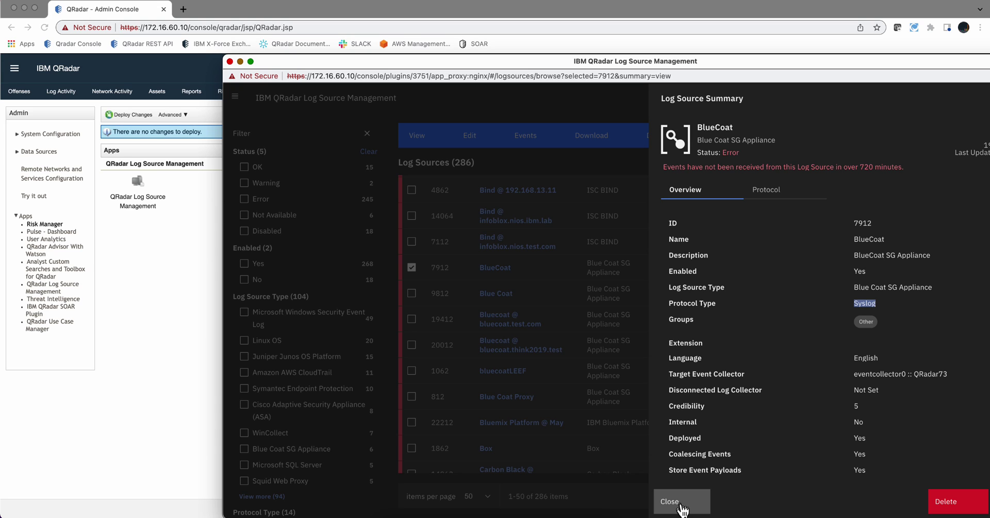
Close the BlueCoat summary and shift the Log Source Management window left
click(682, 503)
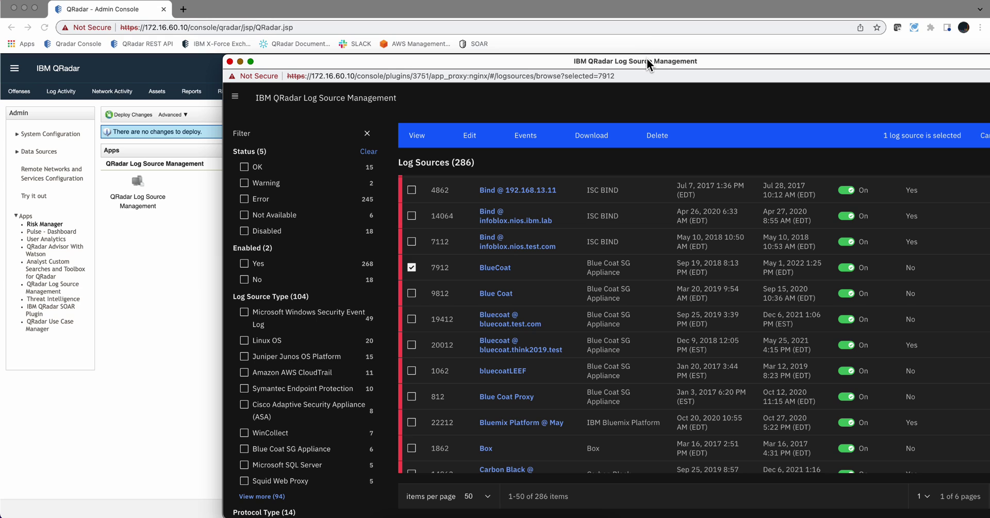
drag(647, 60, 555, 61)
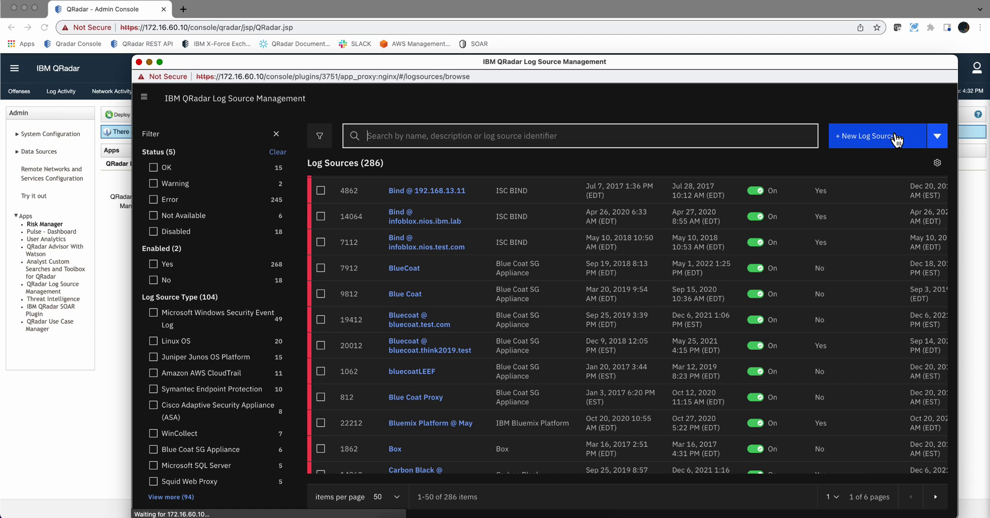
Clear the BlueCoat selection and start a single new log source of type Universal DSM
click(897, 138)
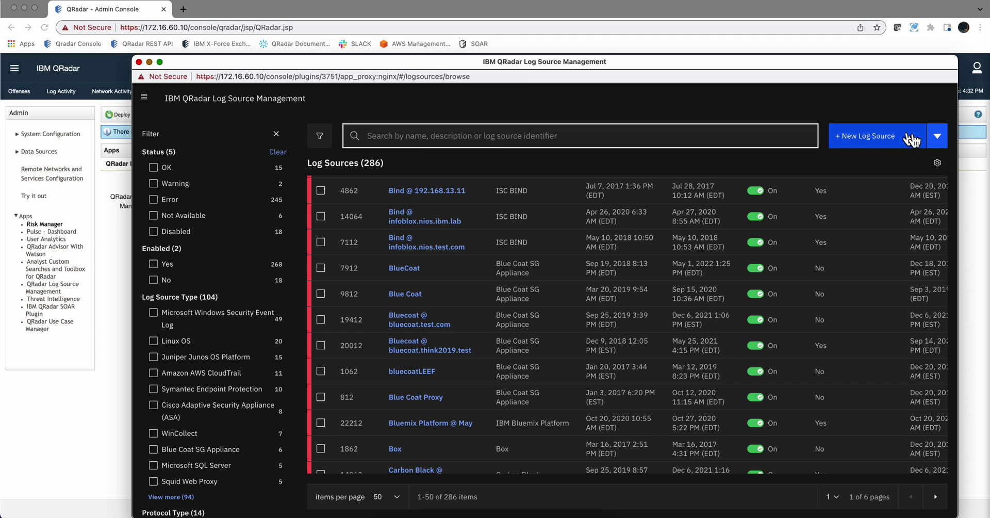
click(870, 138)
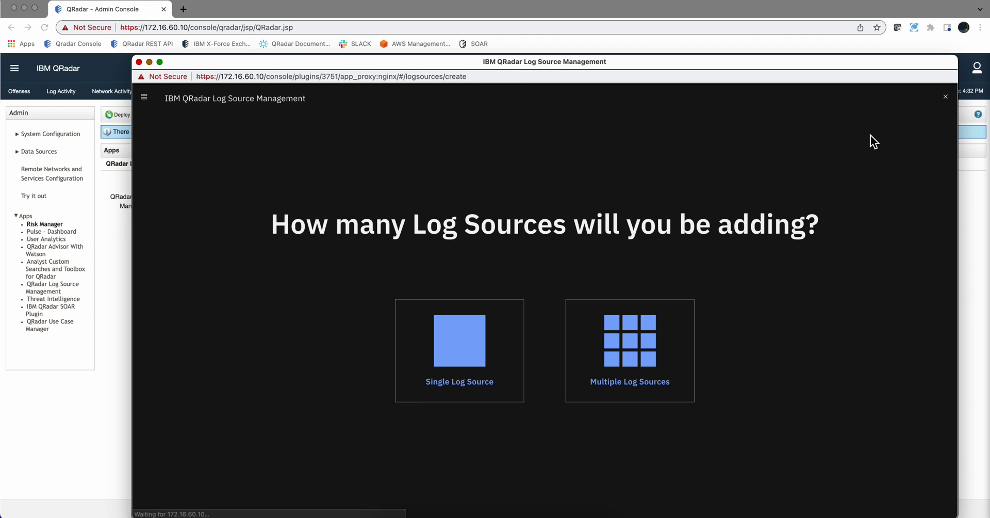
click(461, 355)
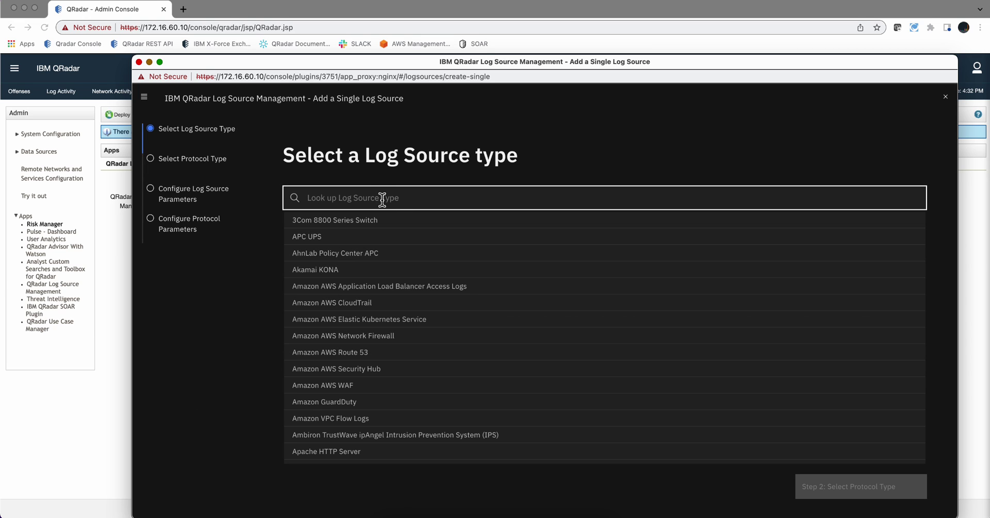
text(un)
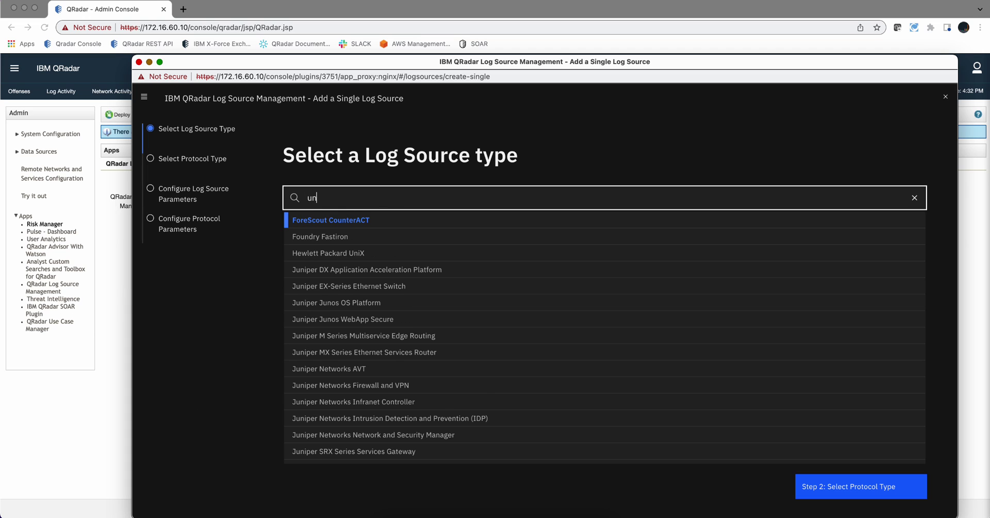
text(ive)
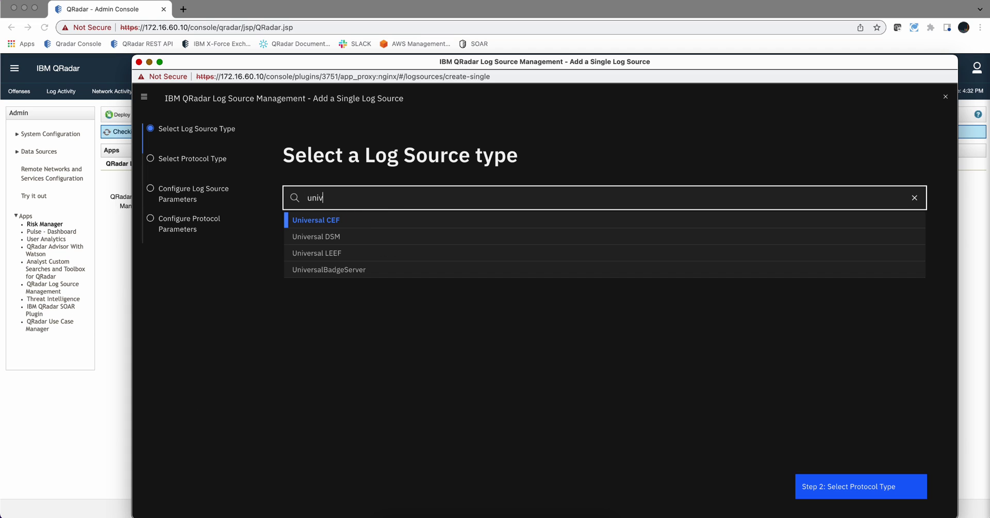
click(371, 245)
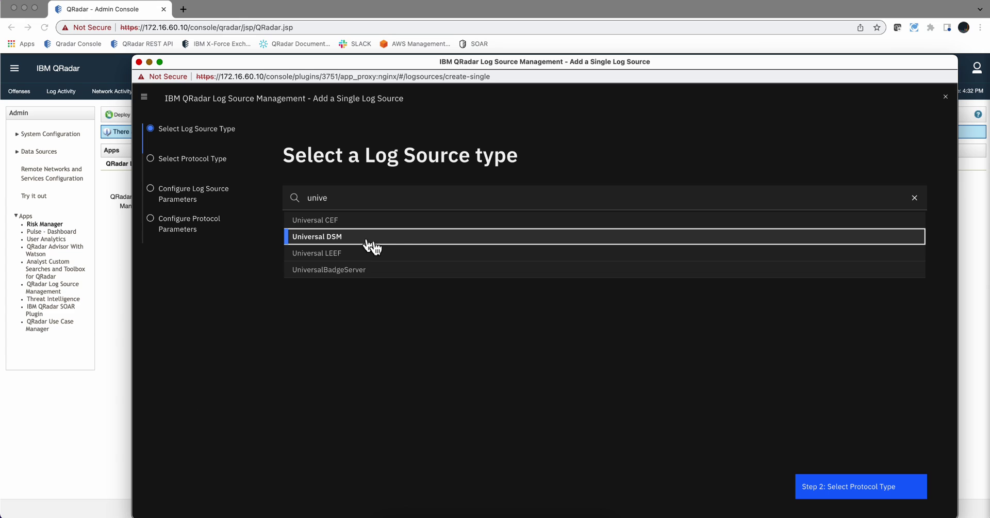
click(858, 492)
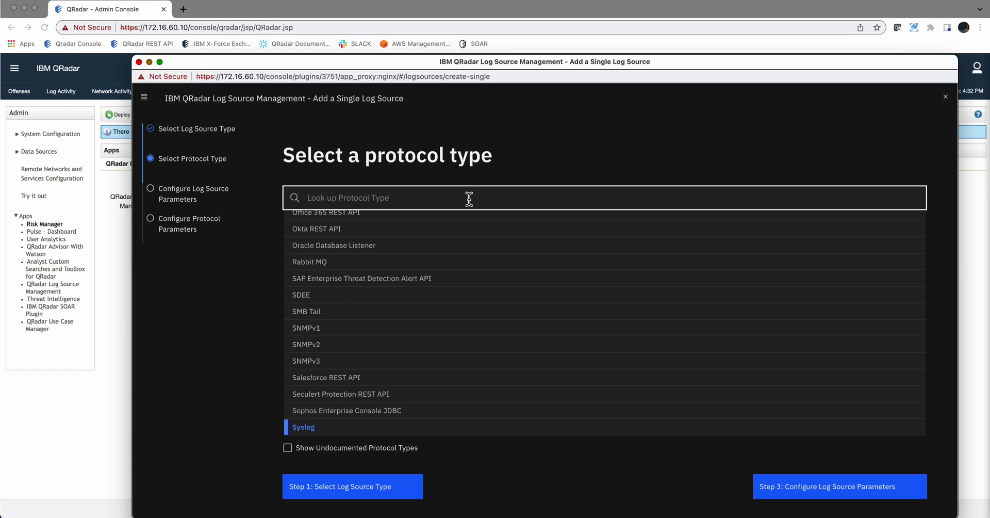
Choose HTTP Receiver as the protocol and name the log source MyFirtsDataLakeLogs
text(http)
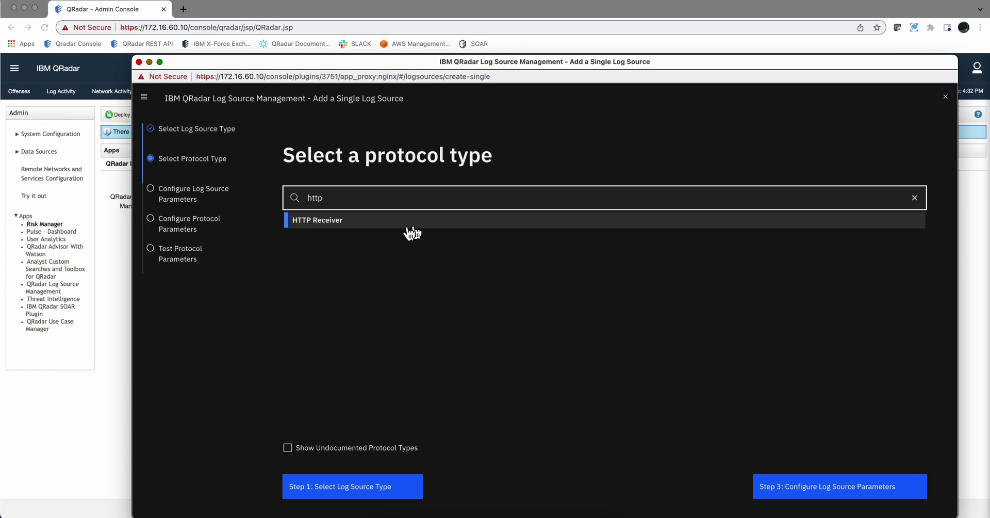
click(327, 226)
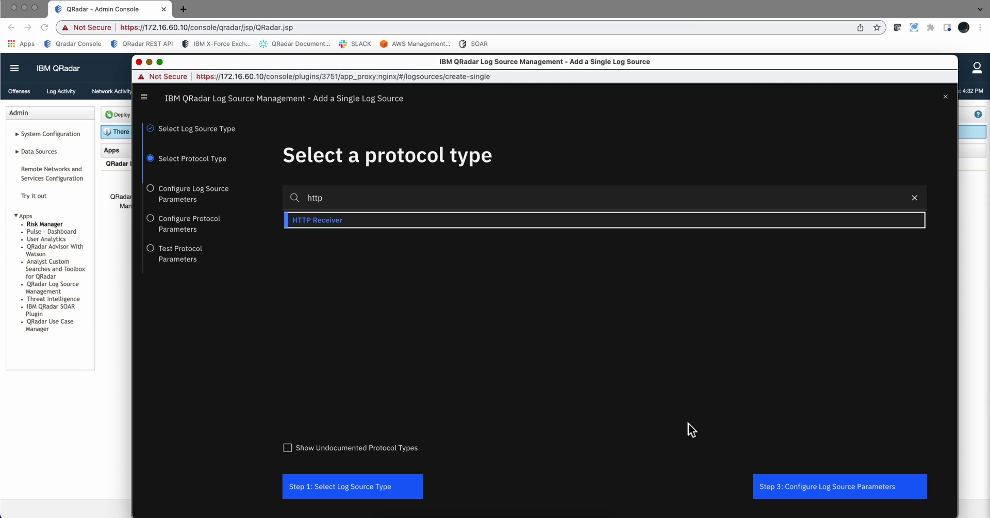
click(829, 486)
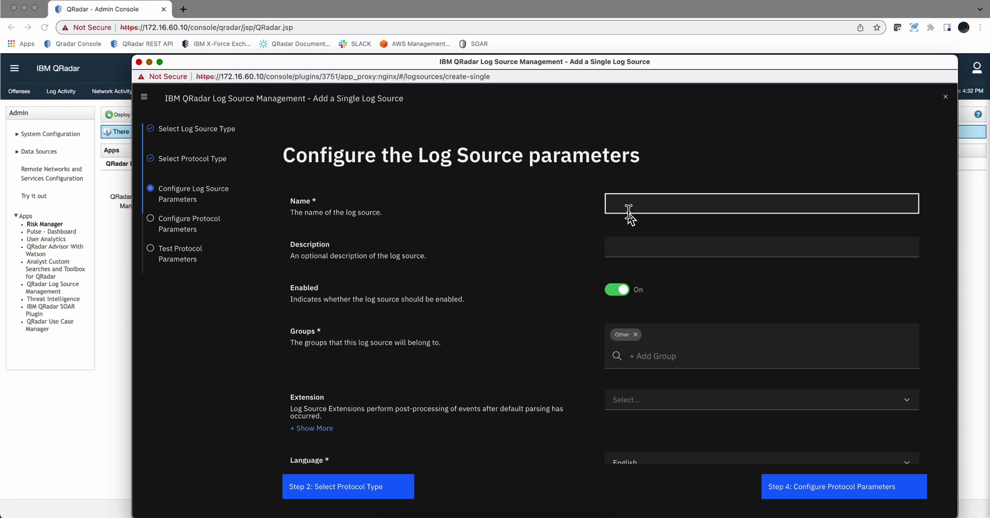
text(MyFirtsDataLakeLogs)
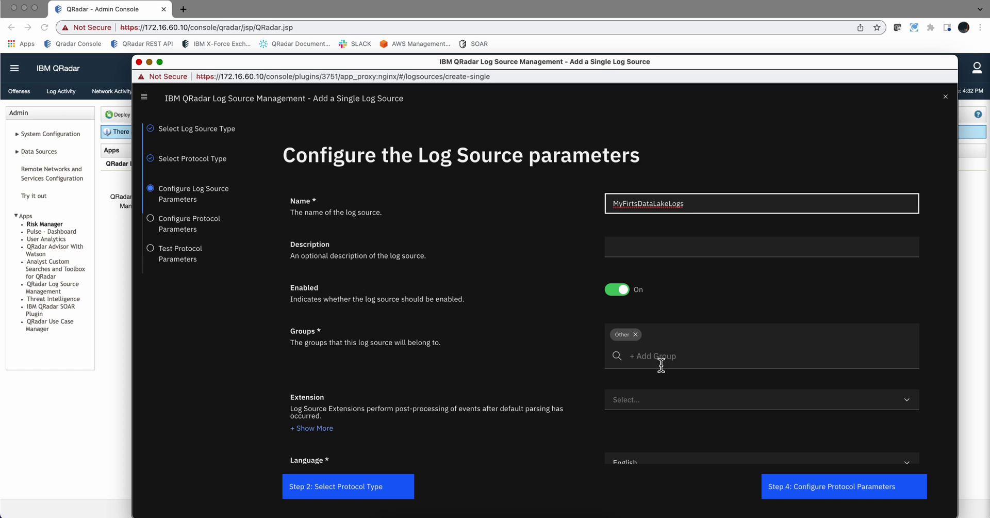
click(834, 485)
Set the Log Source Identifier to MyfirstDataLake and check the listen port 12469
click(632, 204)
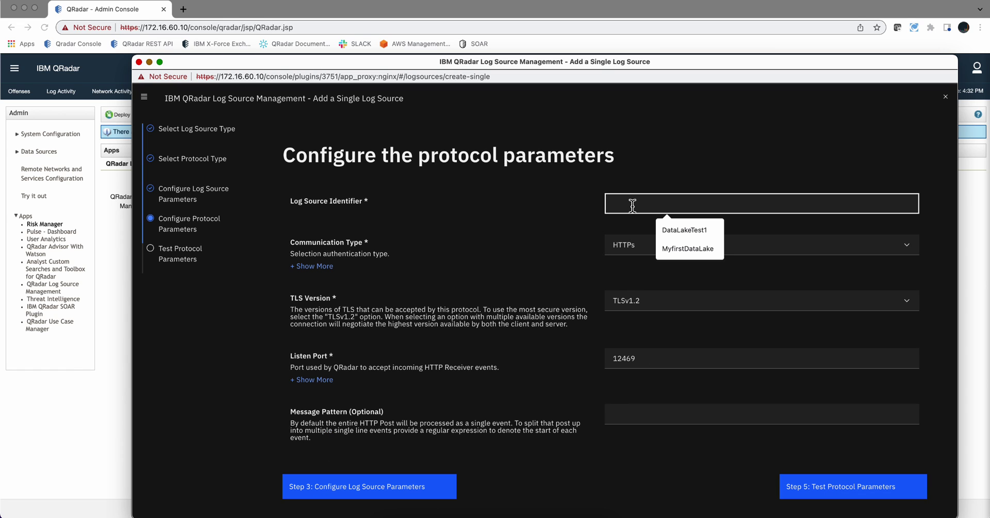
click(672, 248)
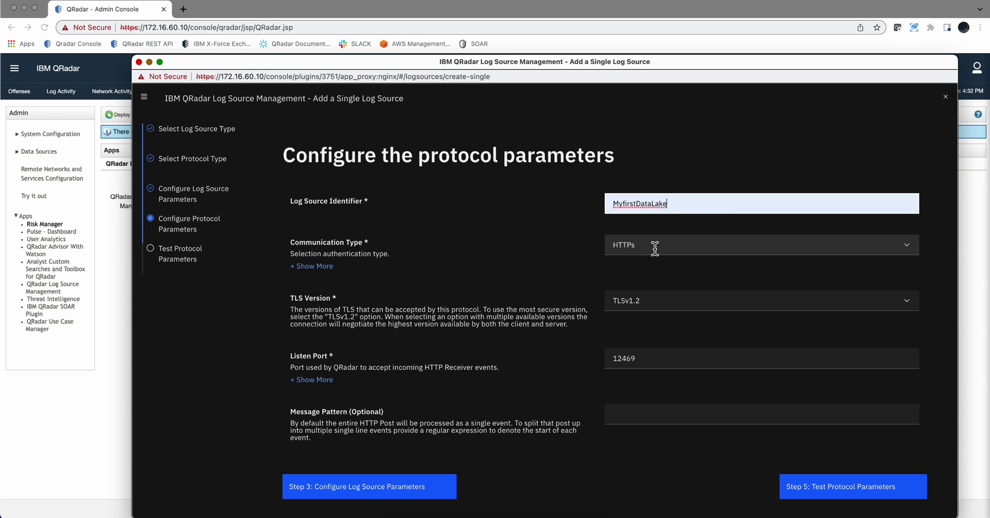
drag(640, 358, 592, 357)
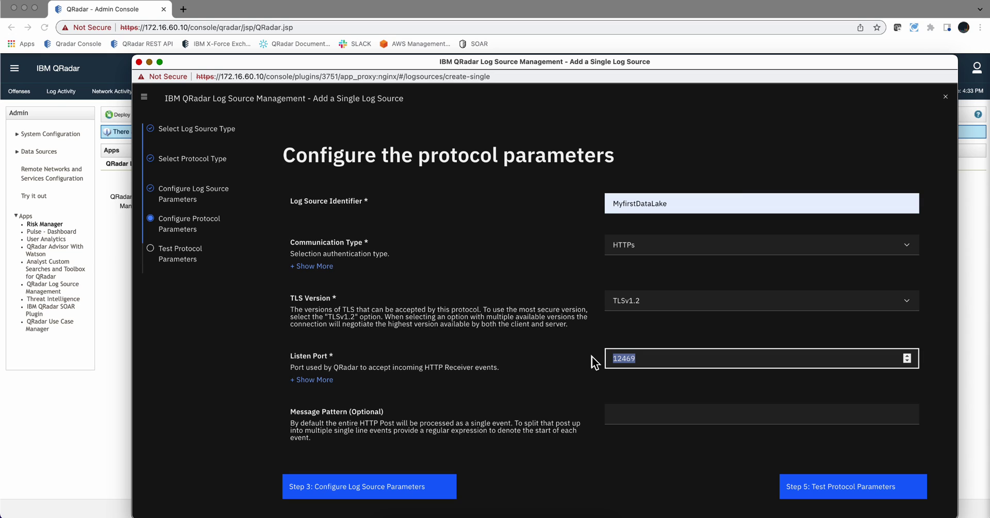
Run the protocol test, finish creating MyFirtsDataLakeLogs, and close Log Source Management
click(823, 491)
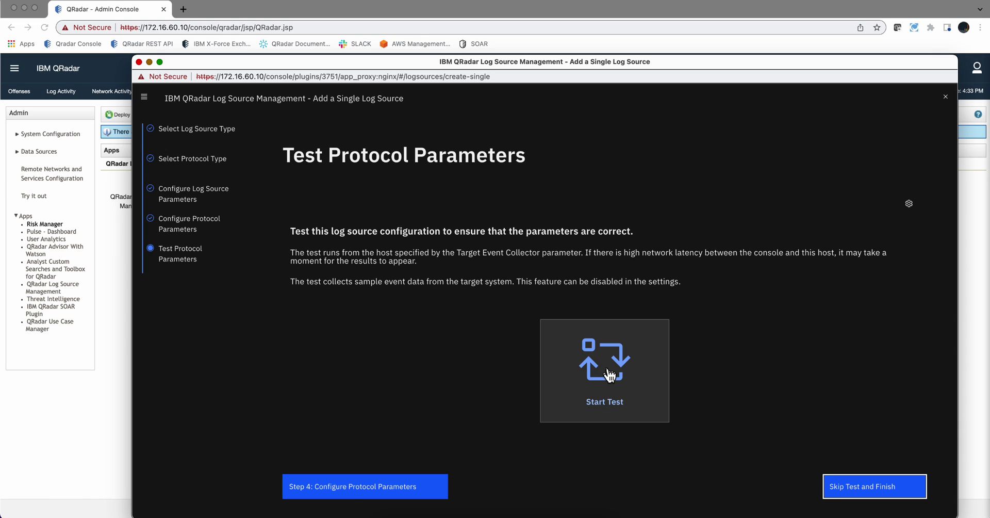
click(607, 366)
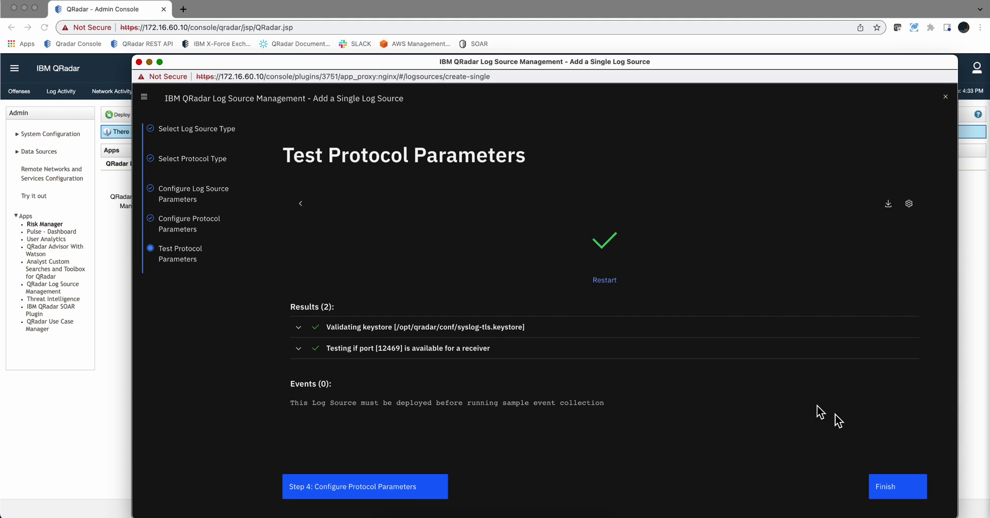
click(897, 493)
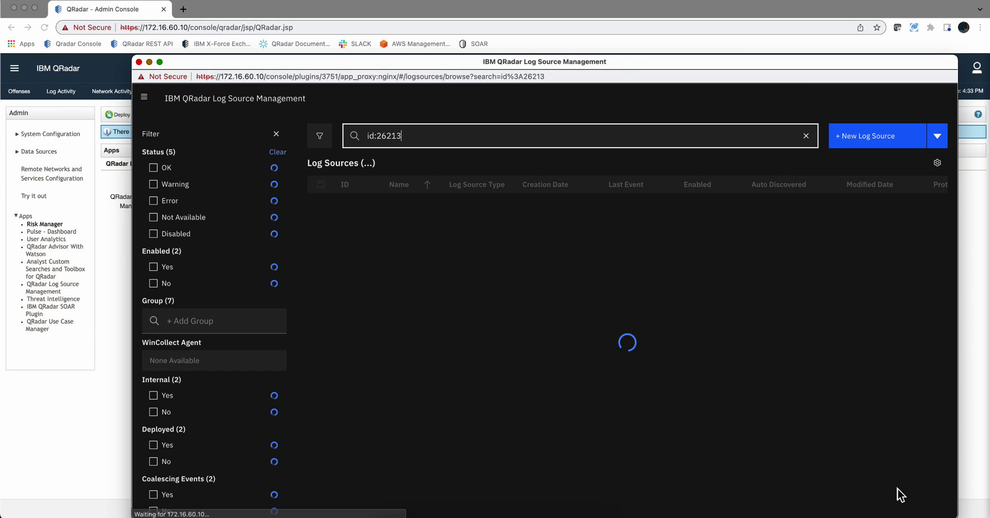
click(138, 62)
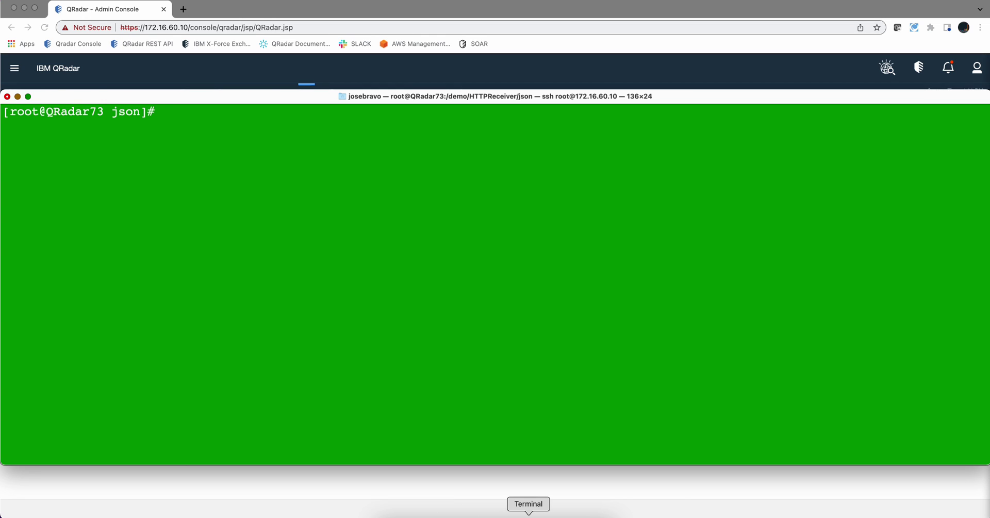
Return to the QRadar Admin page and deploy the pending changes
click(484, 491)
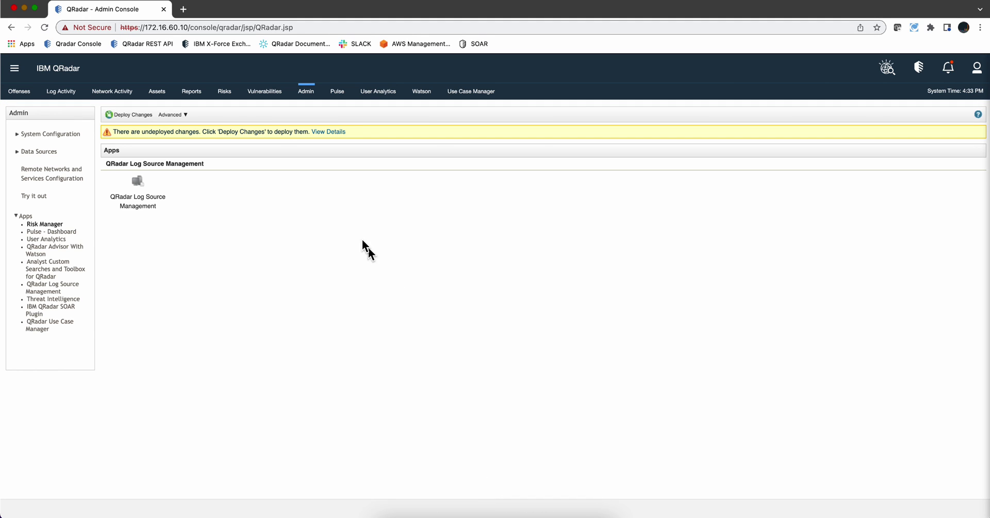
click(137, 115)
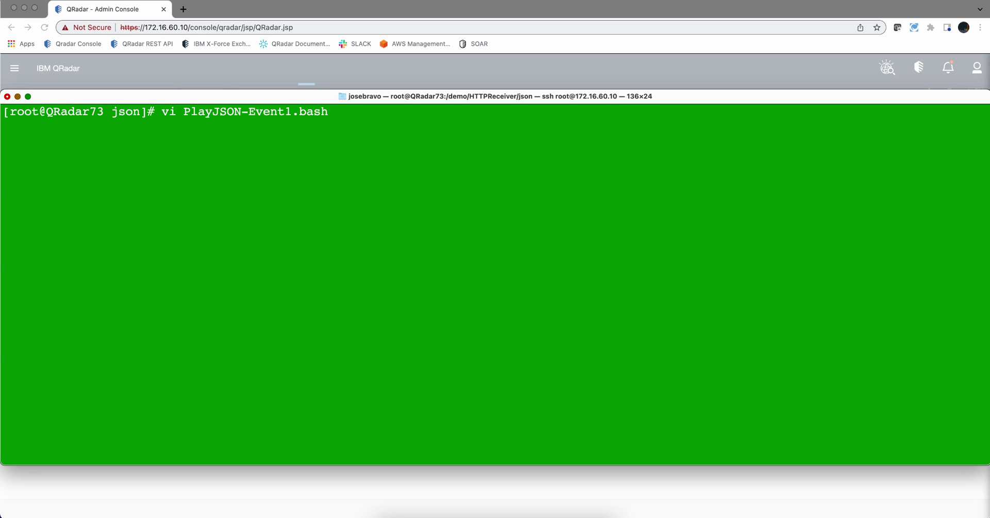
Open PlayJSON-Event1.bash in vi, review its curl URL and JSON header, then quit with :q
key(Return)
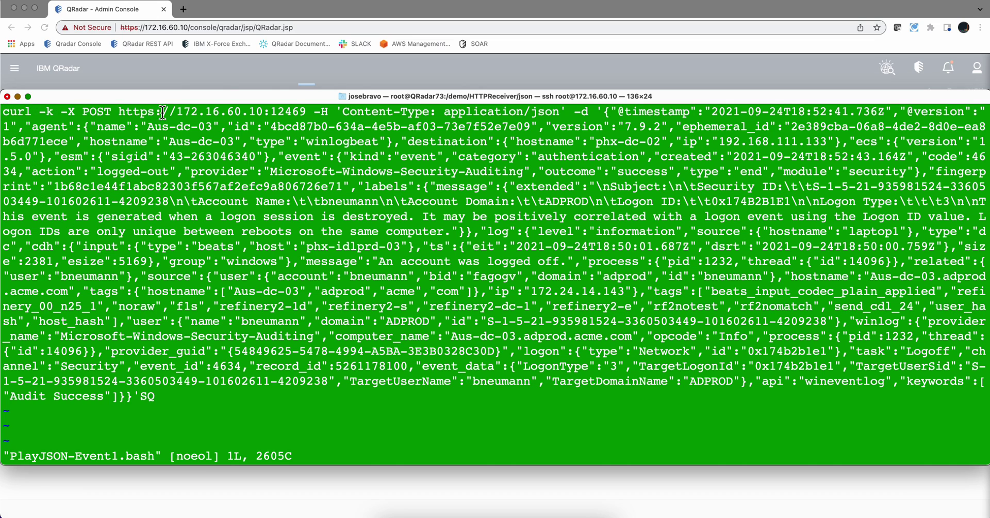
drag(176, 111, 309, 111)
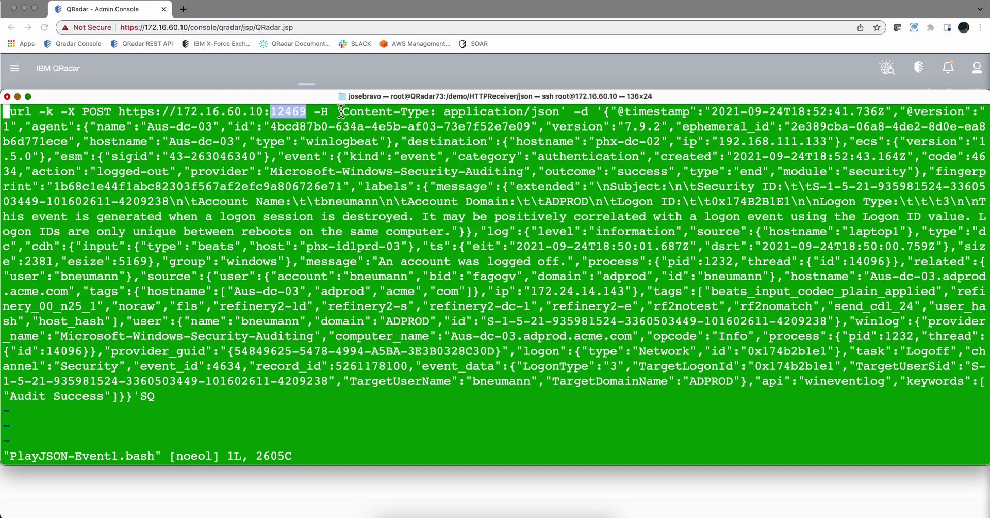
drag(341, 112, 608, 393)
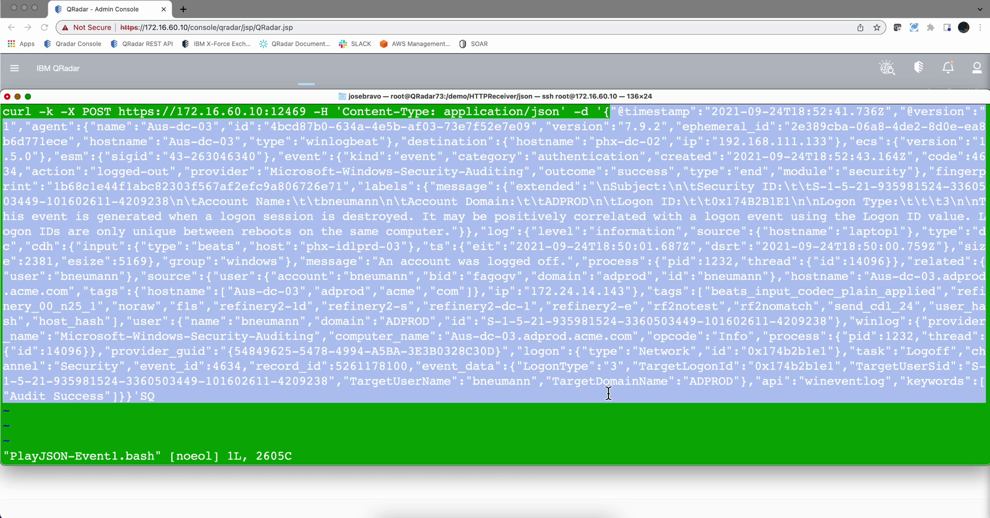
click(667, 431)
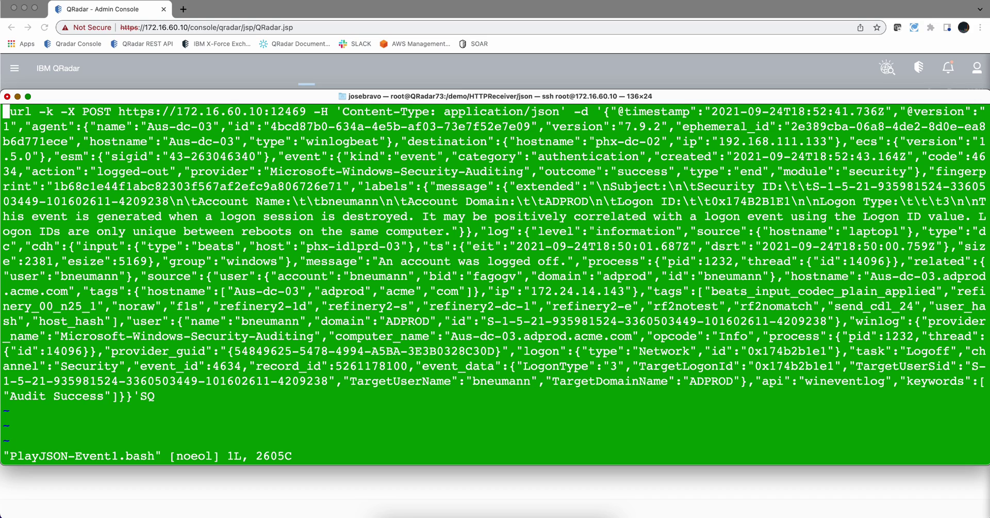
text(:)
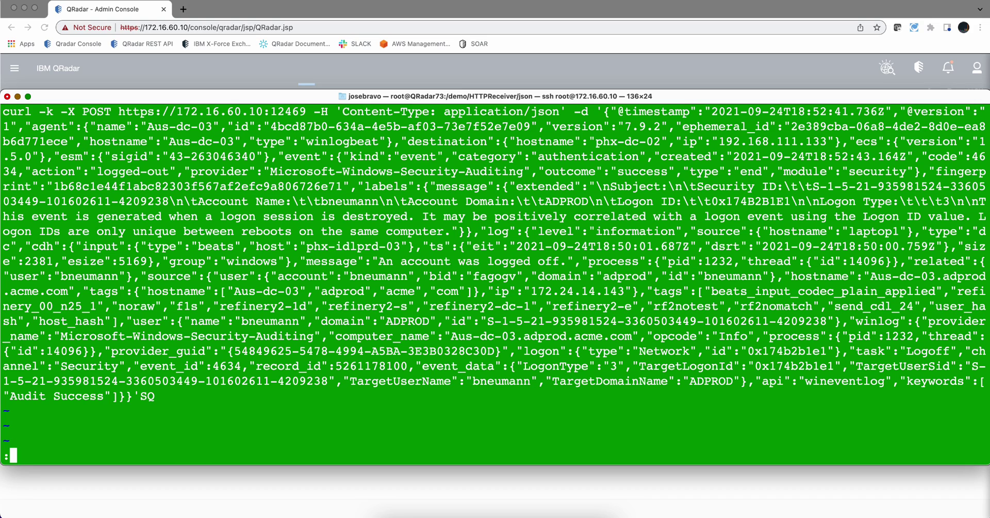
text(q)
key(Return)
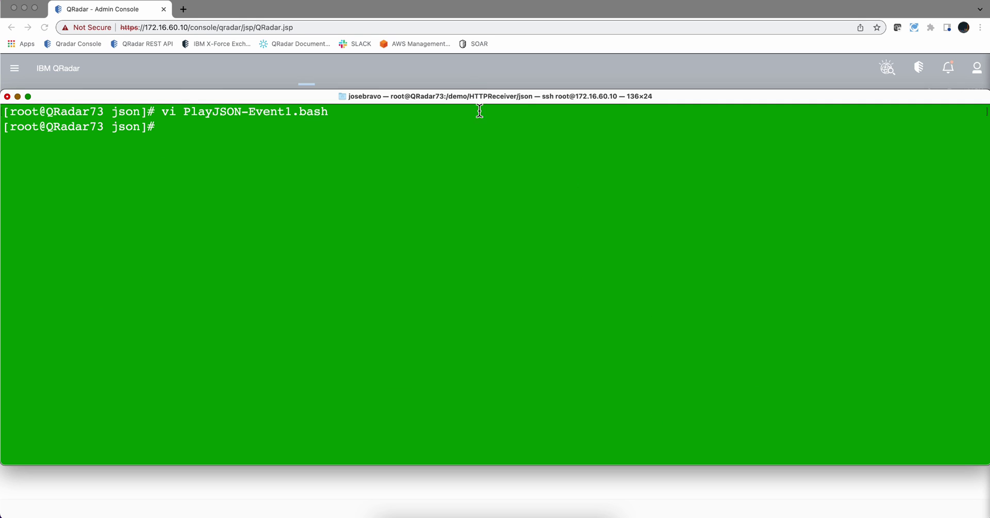
Run ./PlayJSON-Event1.bash and confirm it replies 'Received data'
click(468, 71)
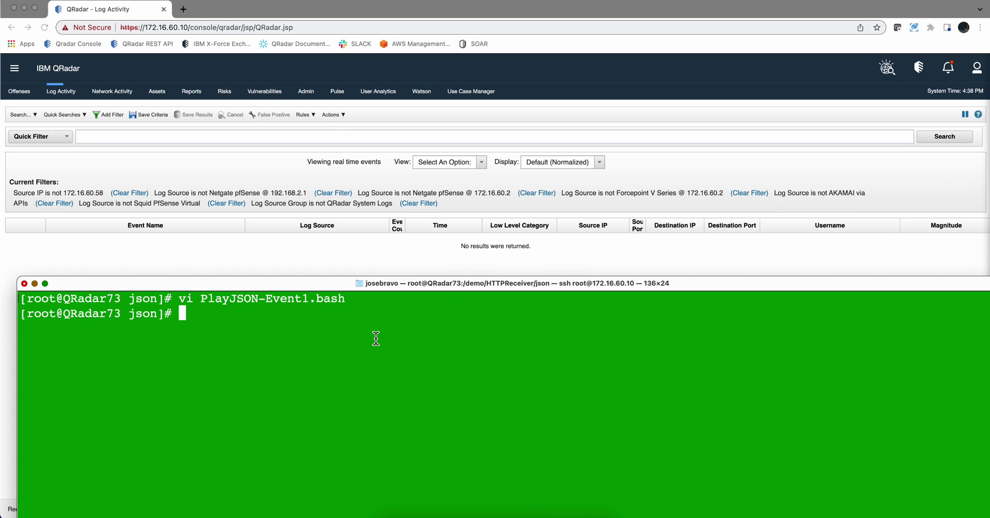
text(./)
text(P)
text(l)
text(a)
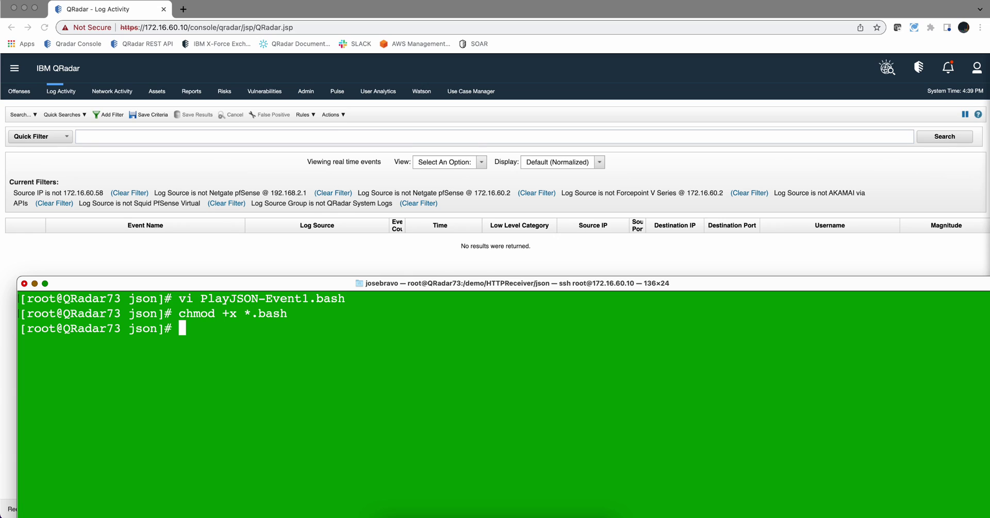
text(./P)
key(Tab)
text(-)
key(Tab)
text(1)
key(Tab)
key(Return)
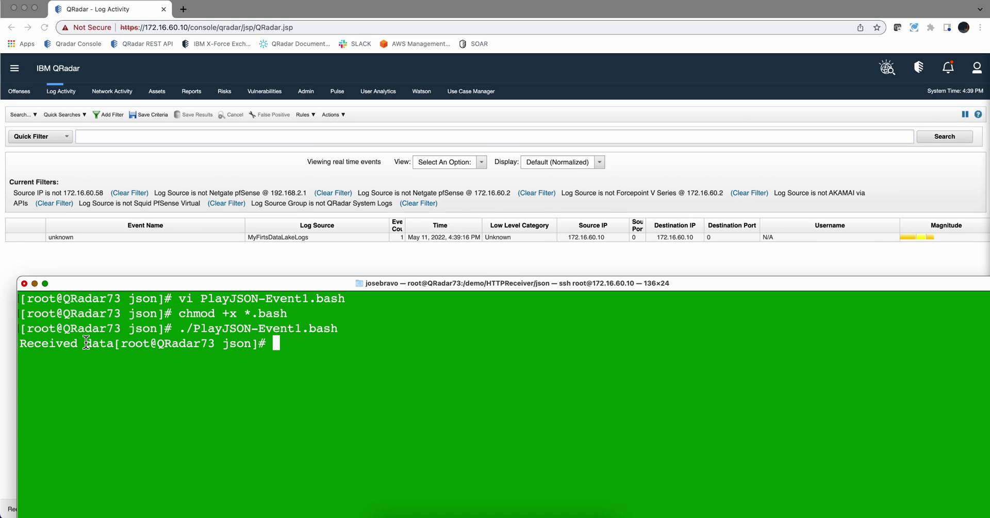
drag(113, 343, 19, 345)
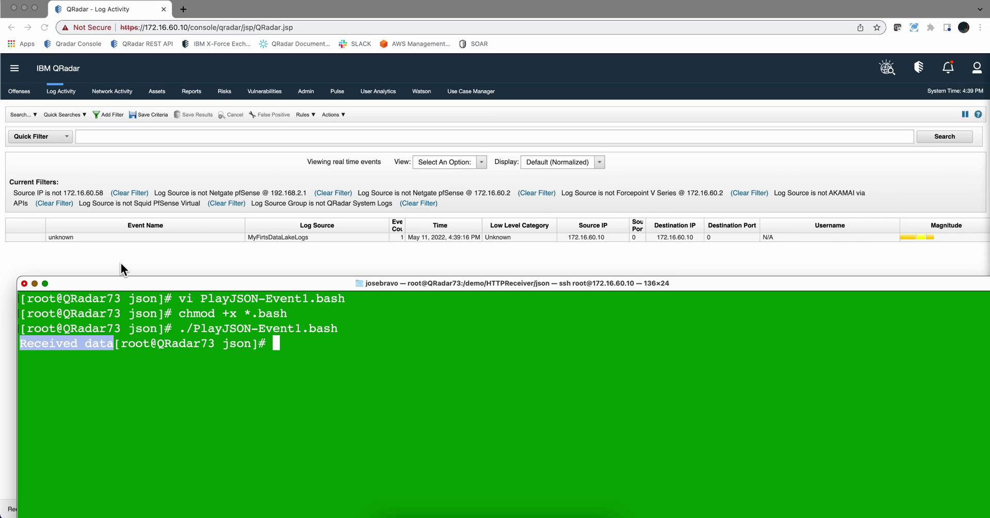
Pause Log Activity and open the unknown MyFirtsDataLakeLogs event in the DSM Editor
click(34, 283)
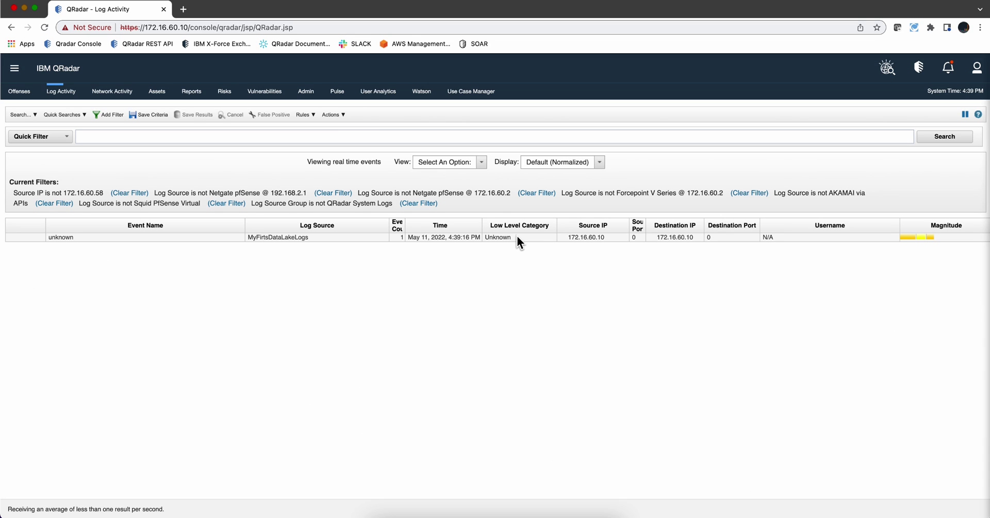
click(966, 114)
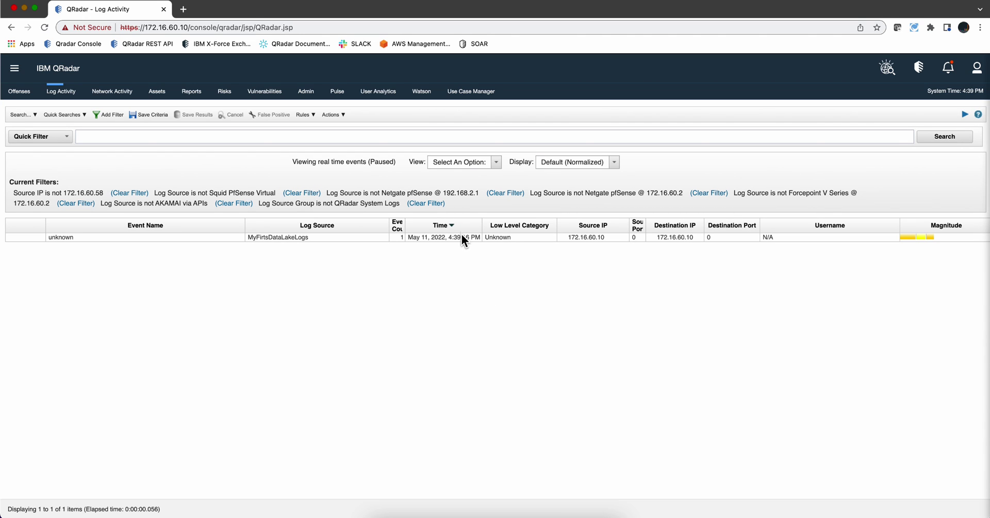
click(462, 237)
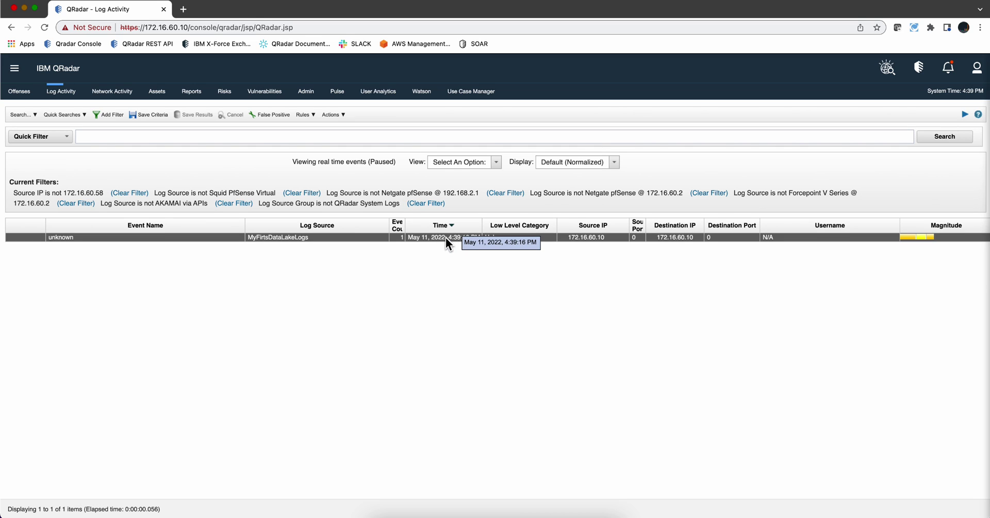
right_click(354, 240)
click(380, 302)
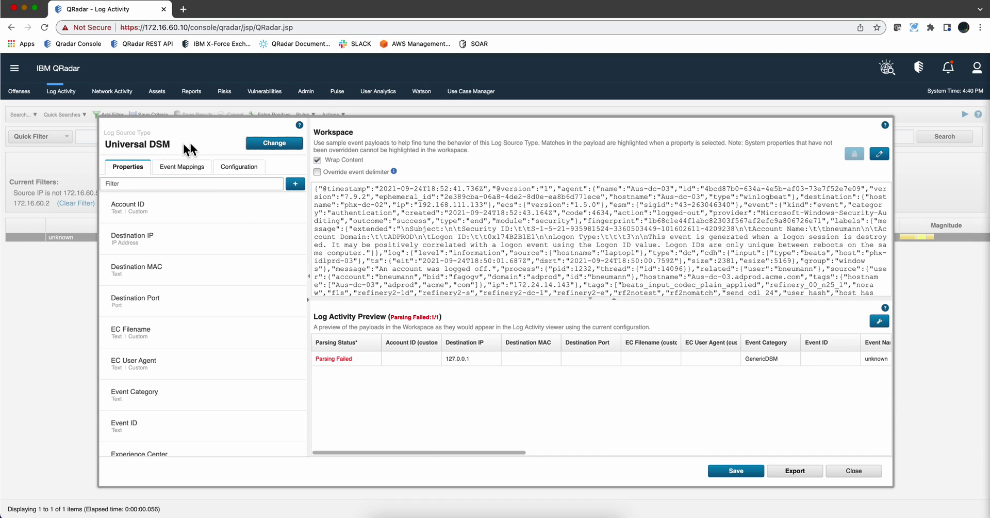
Create a new log source type named DataLake1 and apply it in the DSM Editor
click(277, 145)
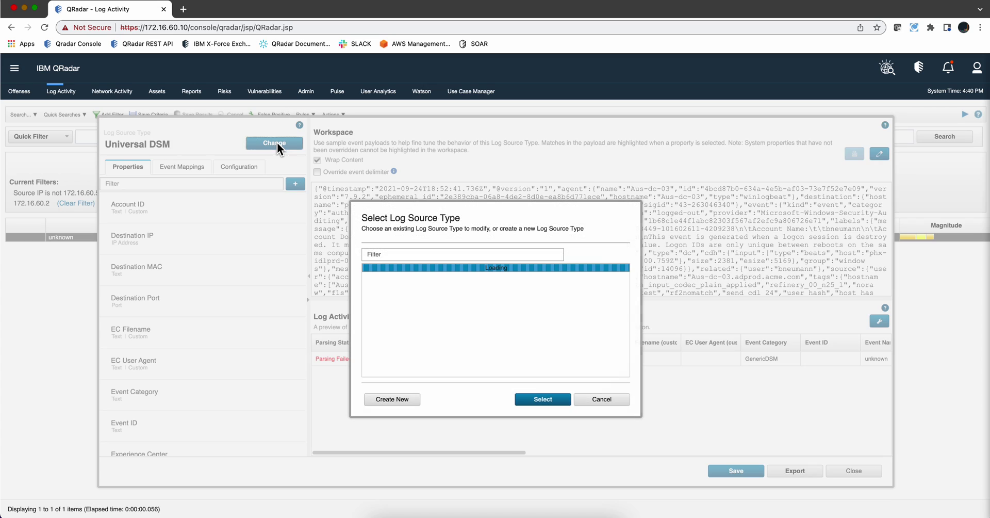
click(391, 401)
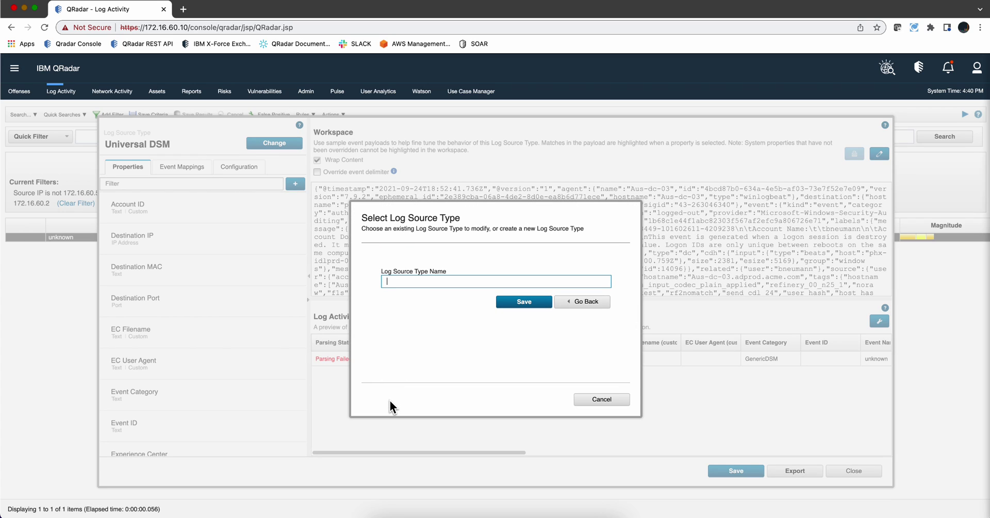
text(DataLake1)
click(524, 302)
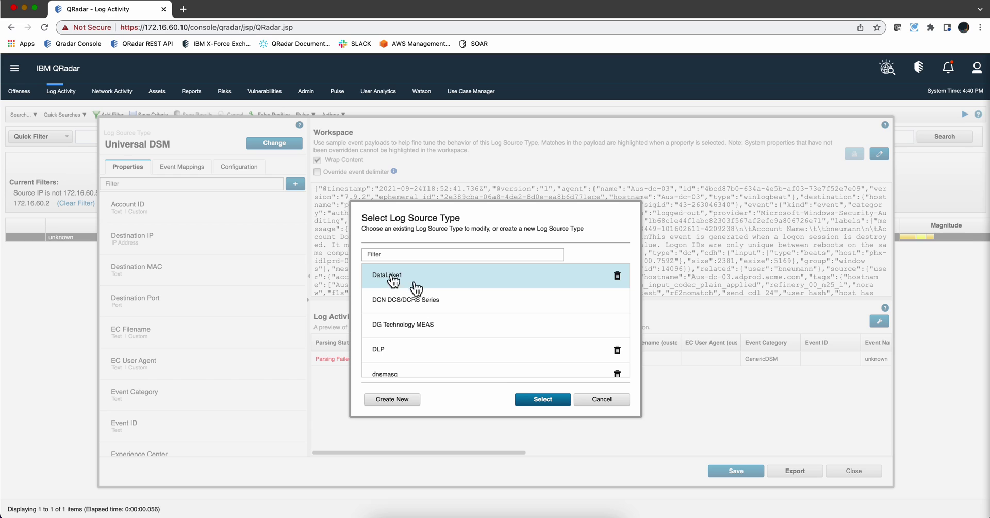
click(553, 399)
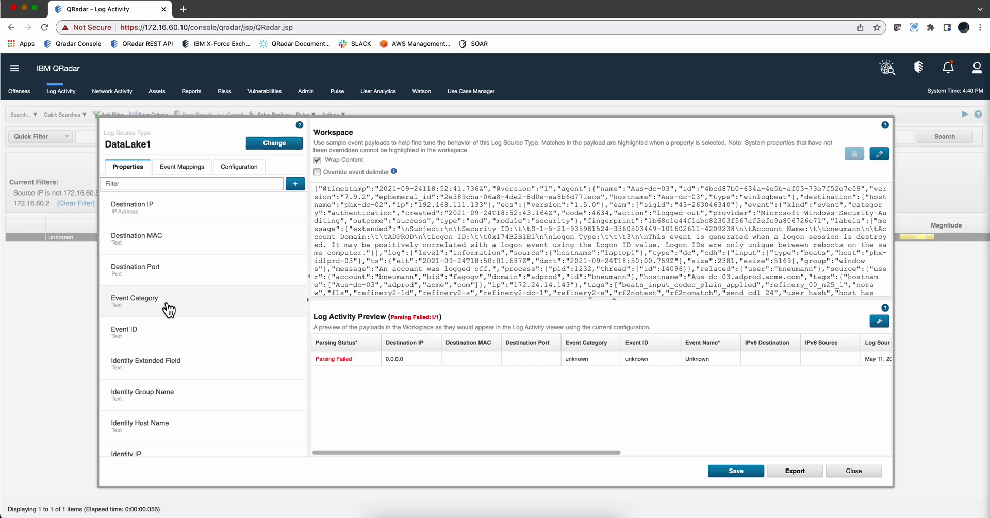
Override Event ID parsing with the JSON expression /"message"
click(154, 339)
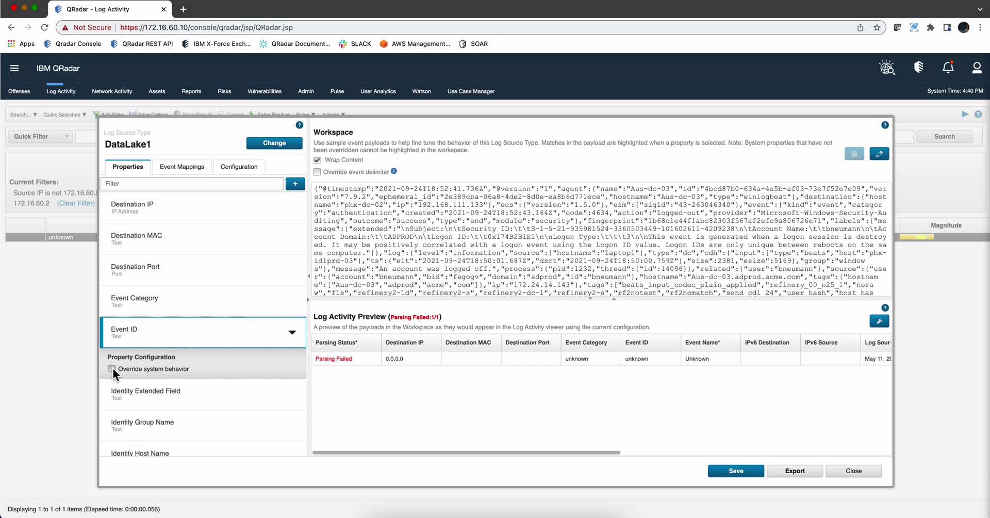
click(112, 367)
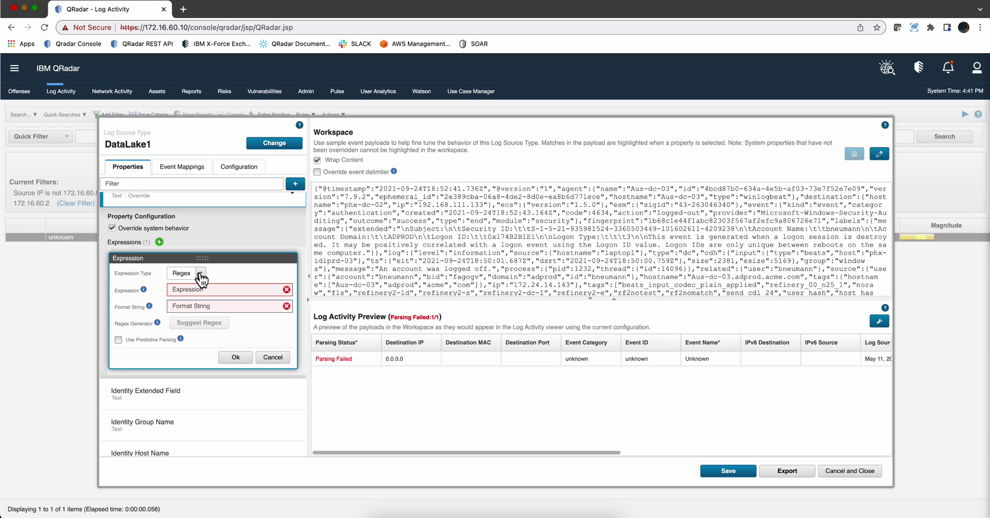
click(201, 273)
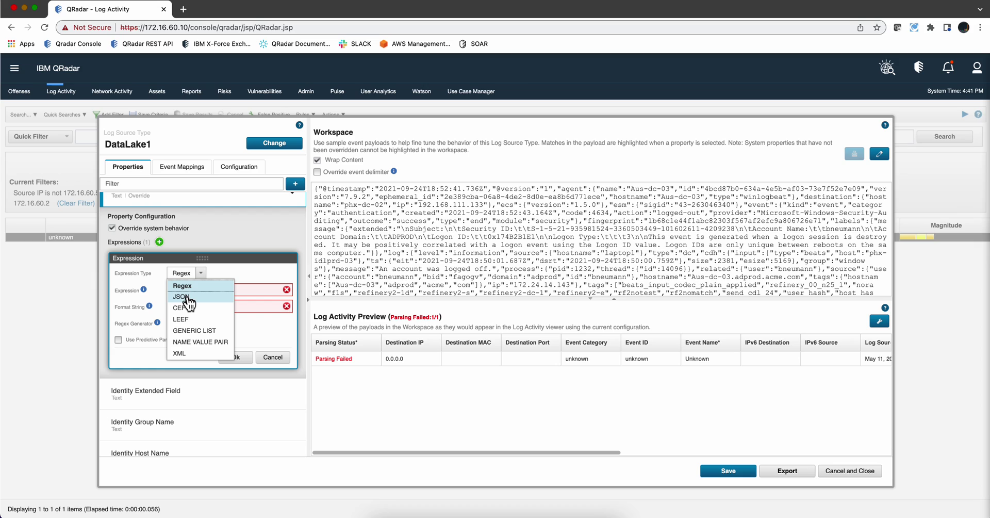
click(187, 296)
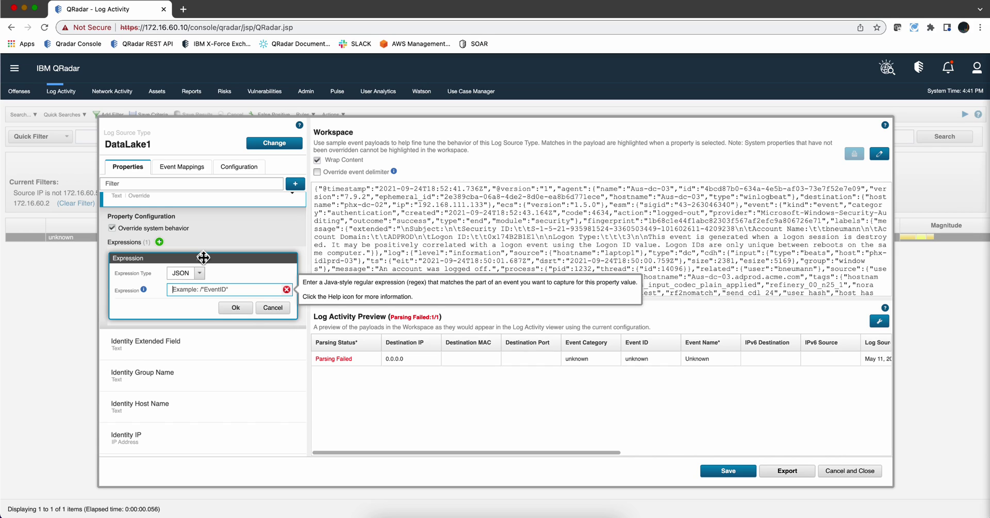
text(/"messag)
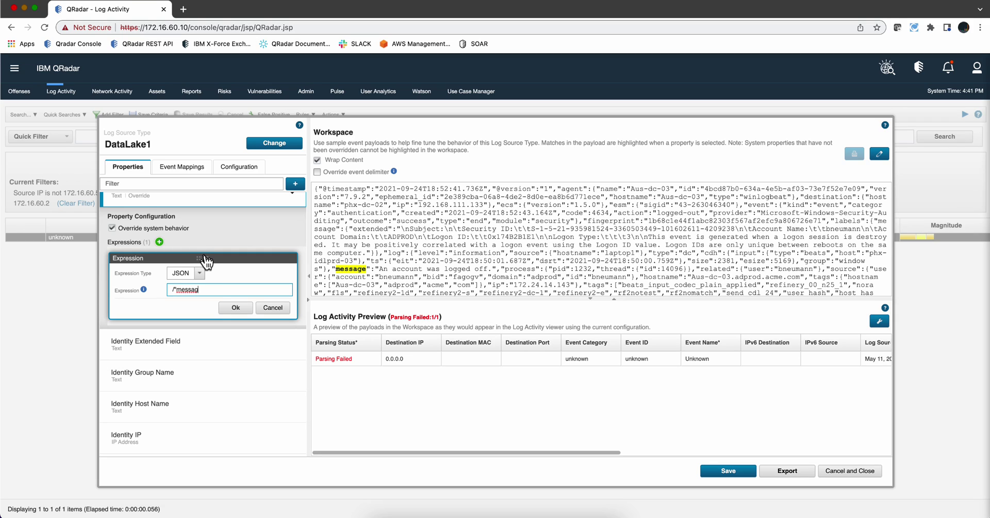
text(e")
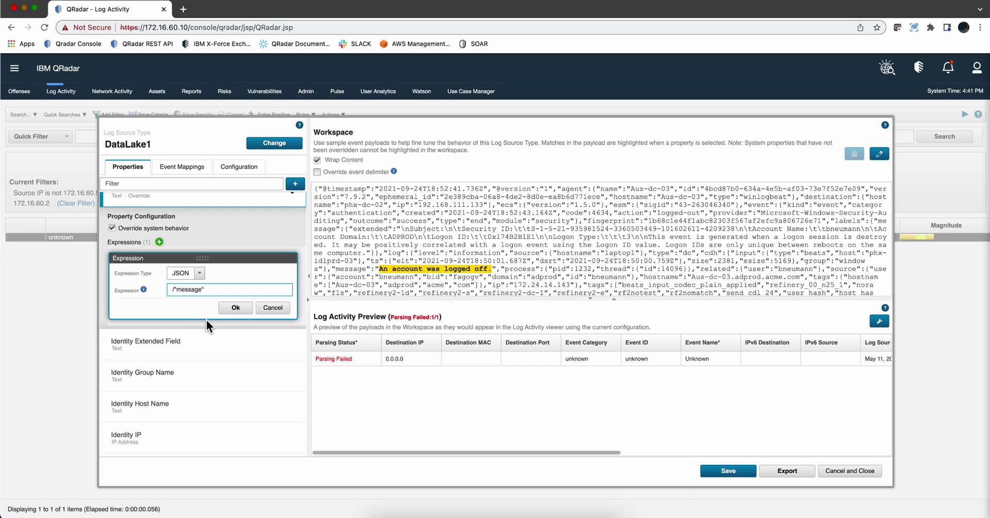
Confirm the Event ID expression, then override Event Category with JSON /"event"/"category"
click(235, 308)
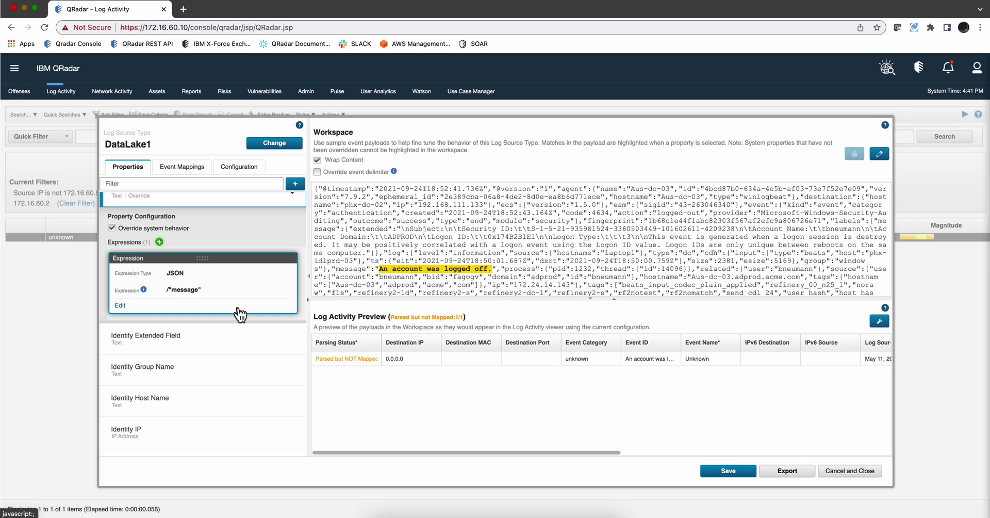
scroll(230, 332, up, 2)
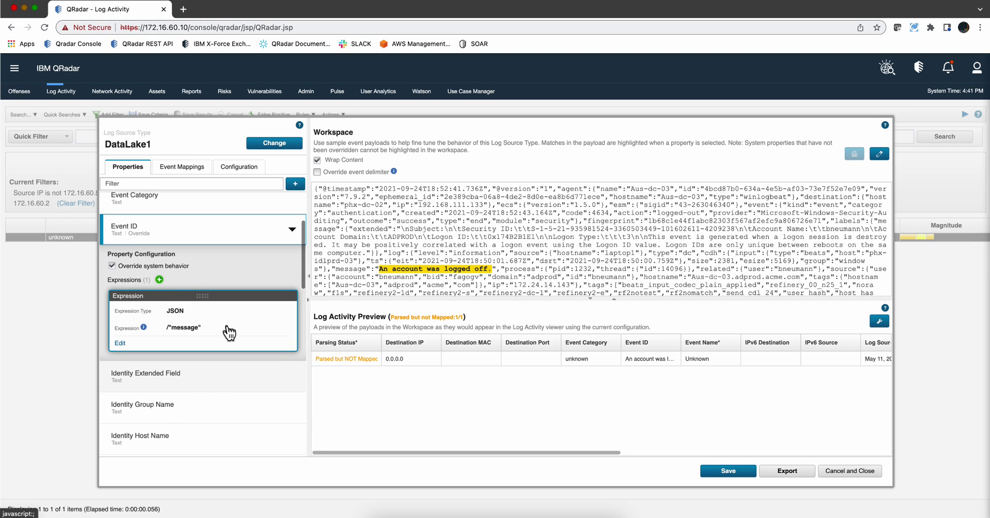
scroll(230, 332, up, 3)
click(204, 255)
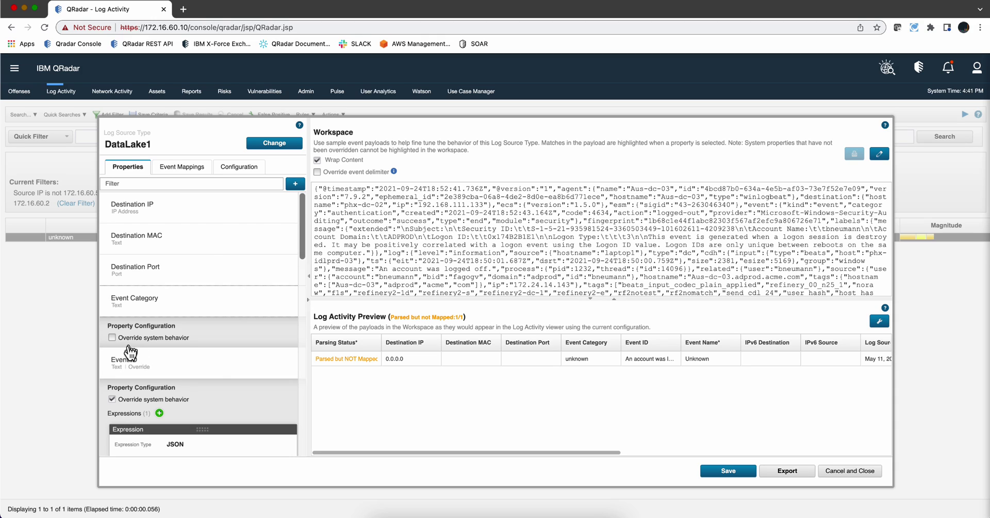
click(114, 336)
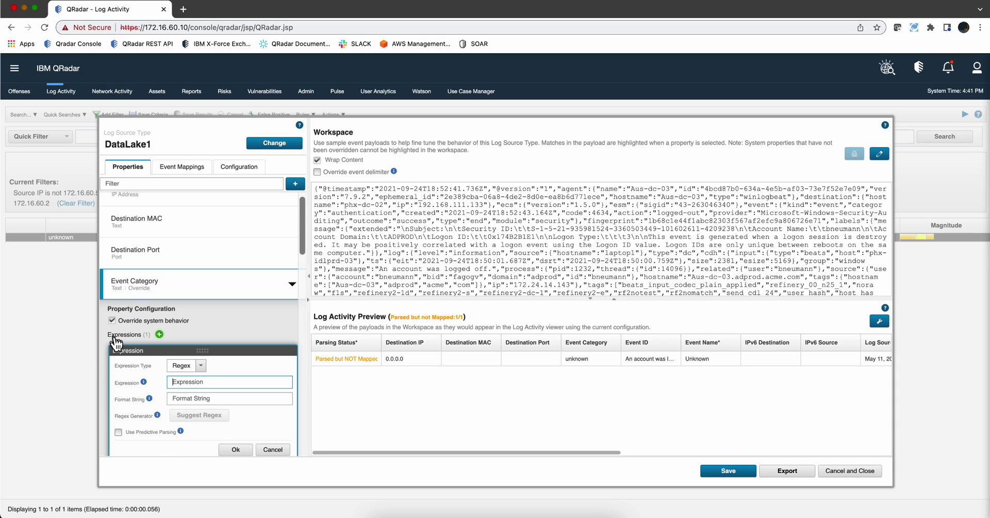
click(200, 365)
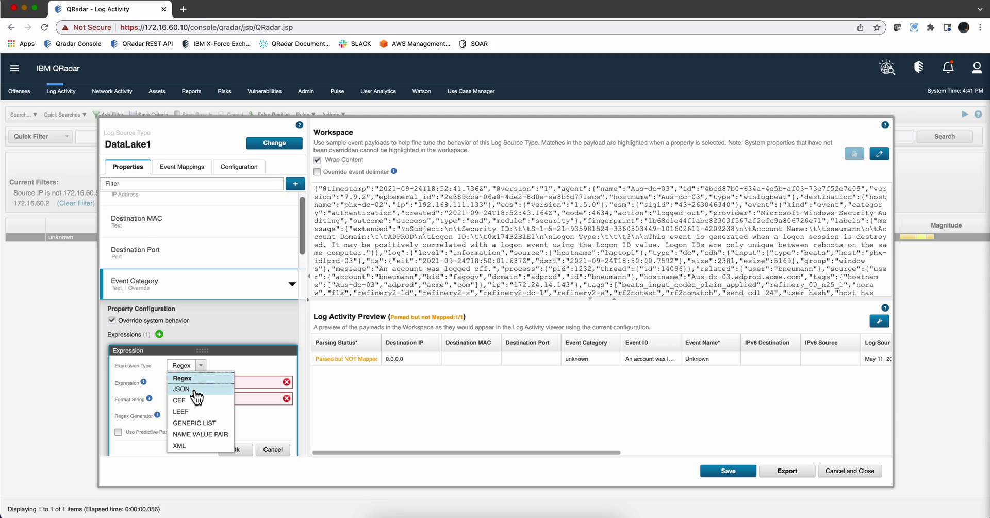
click(182, 389)
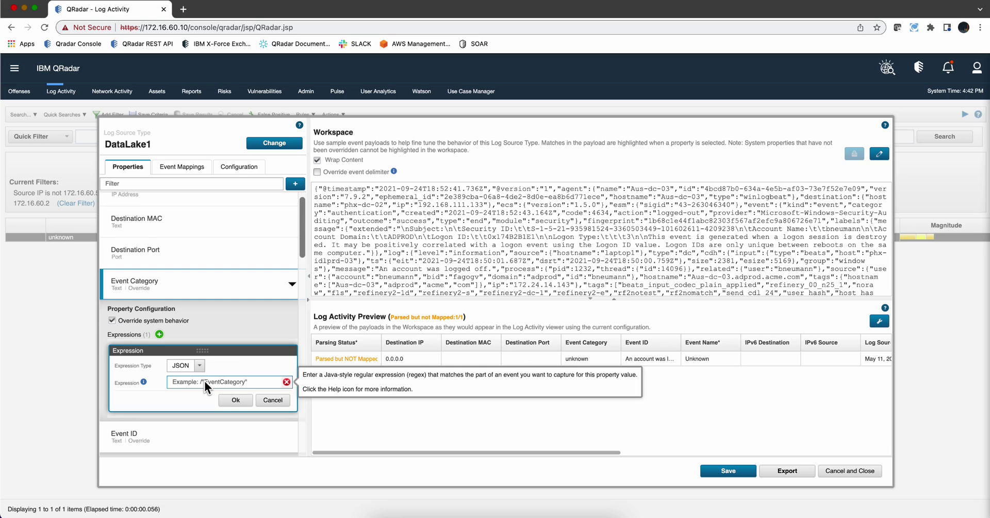
text(/")
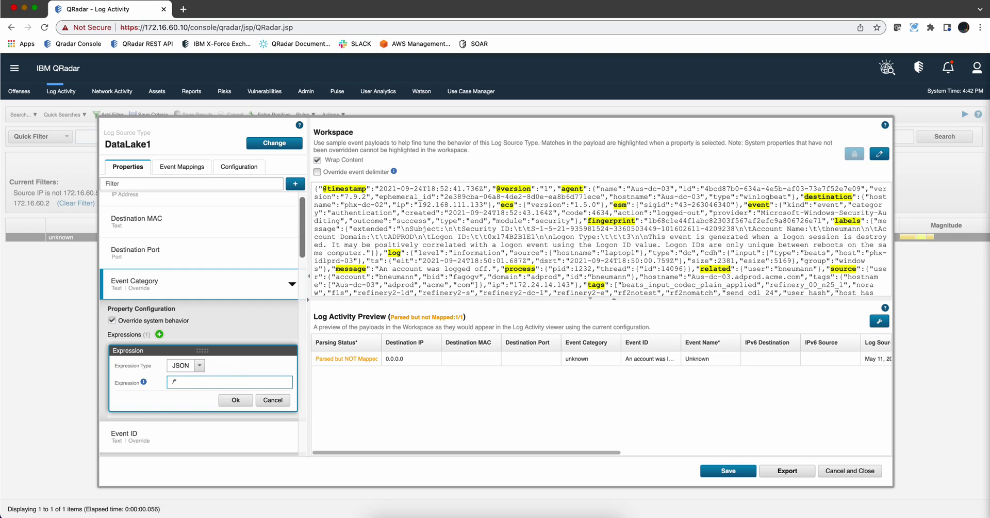
text(event)
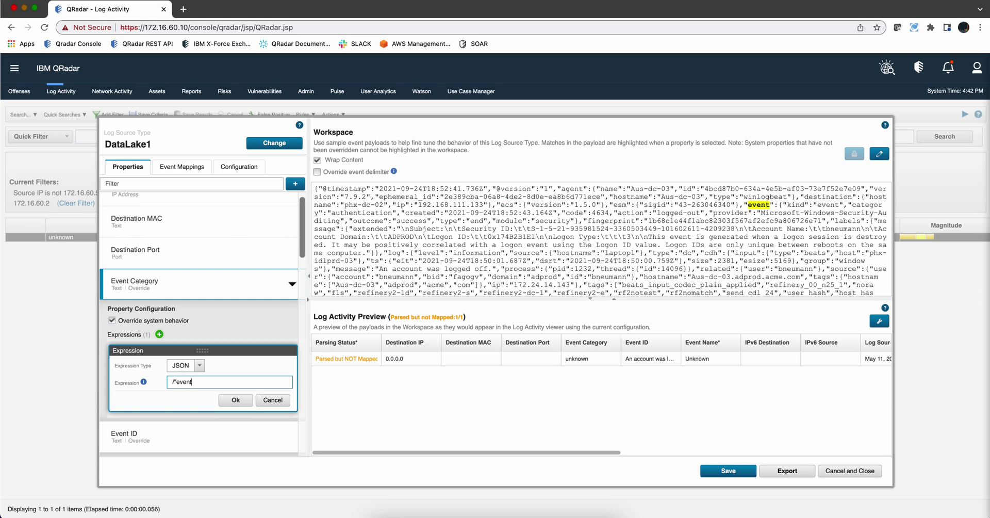
text(")
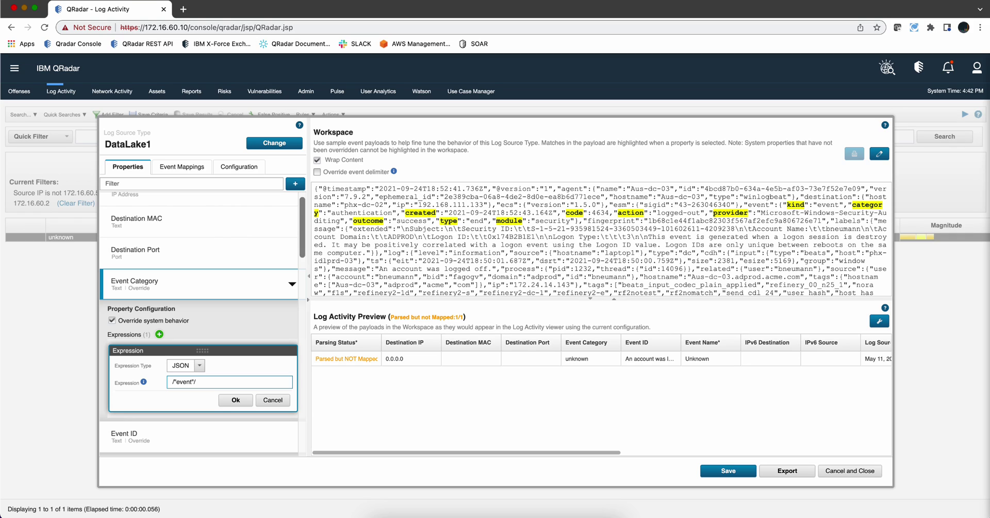
text(/"cat)
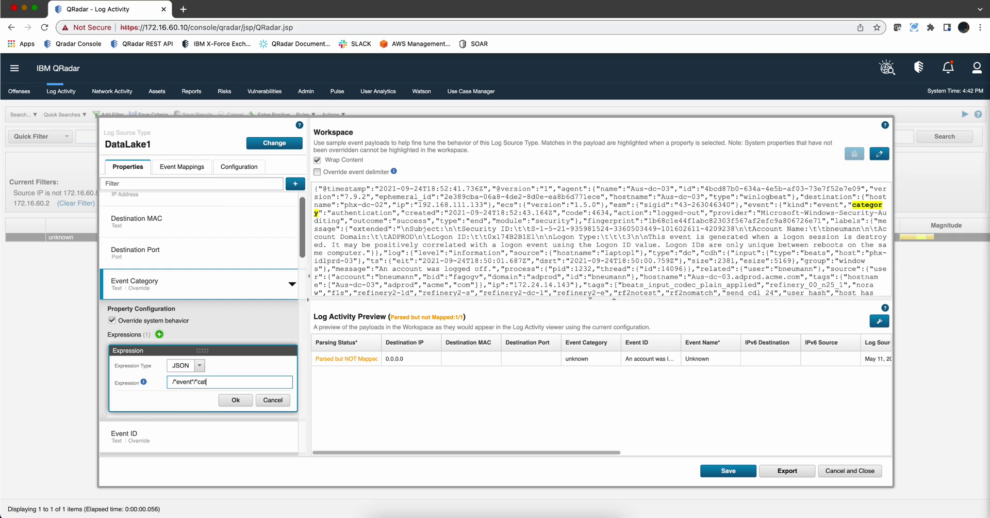
text(egory")
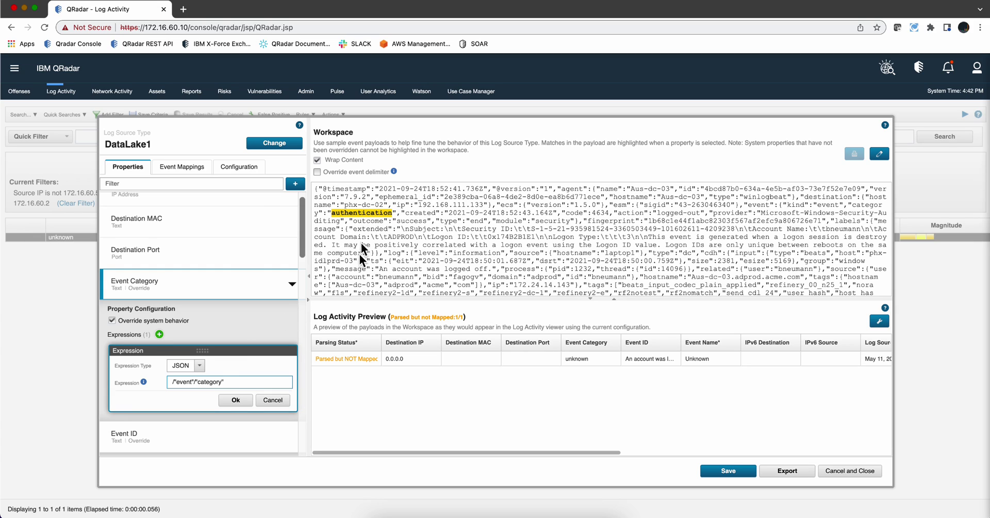
click(236, 401)
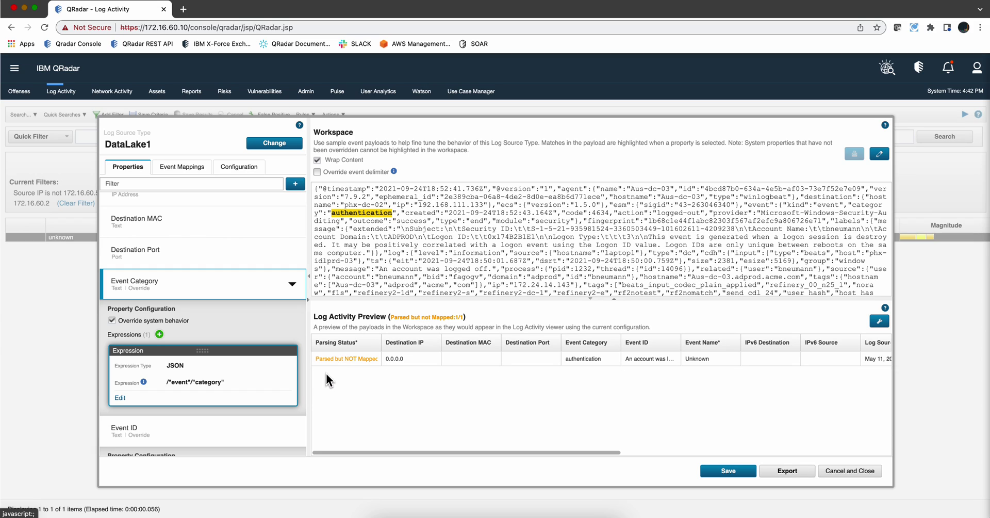
Find the Username property, override its default parsing and choose the JSON expression type
click(146, 183)
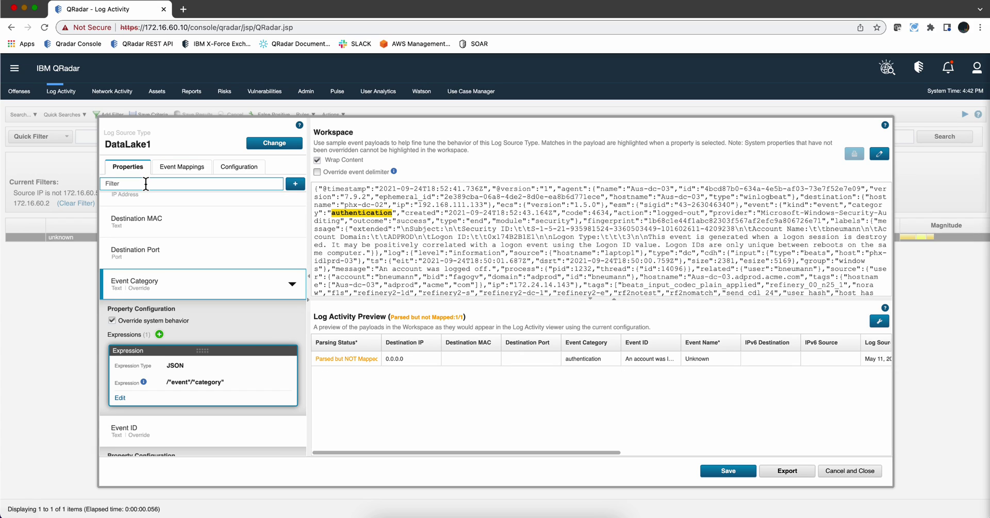
text(userna)
click(135, 209)
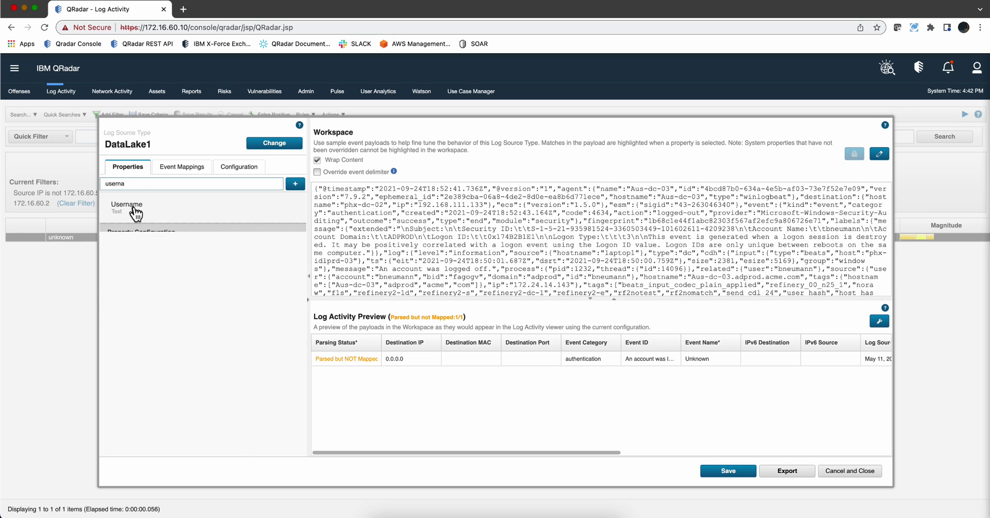
click(113, 243)
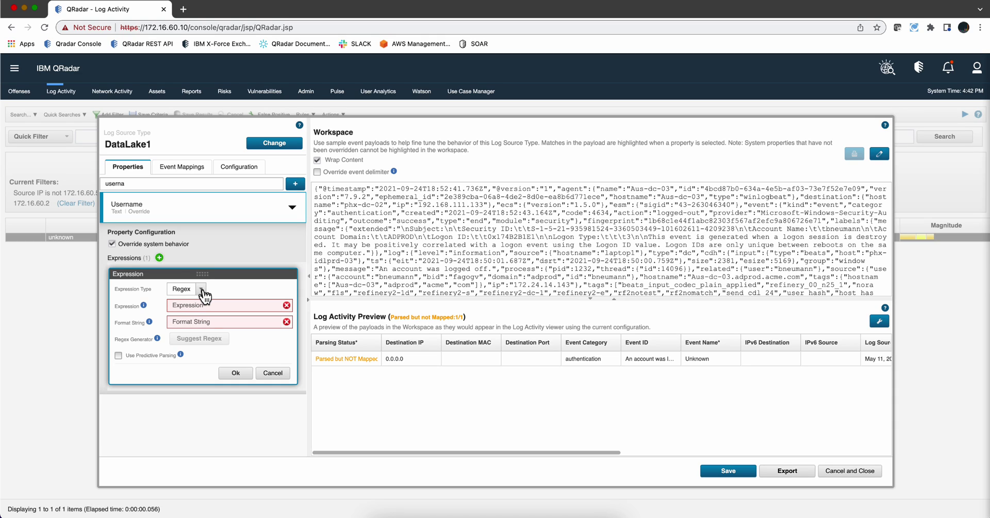
click(200, 289)
click(200, 315)
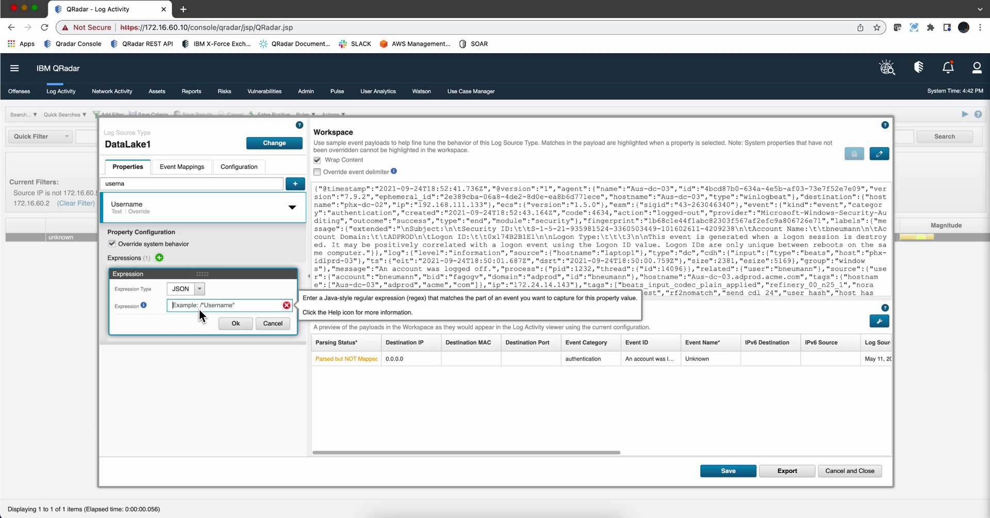
Enter /"source"/"user"/"id" as the Username JSON expression and confirm it
text(/"sources)
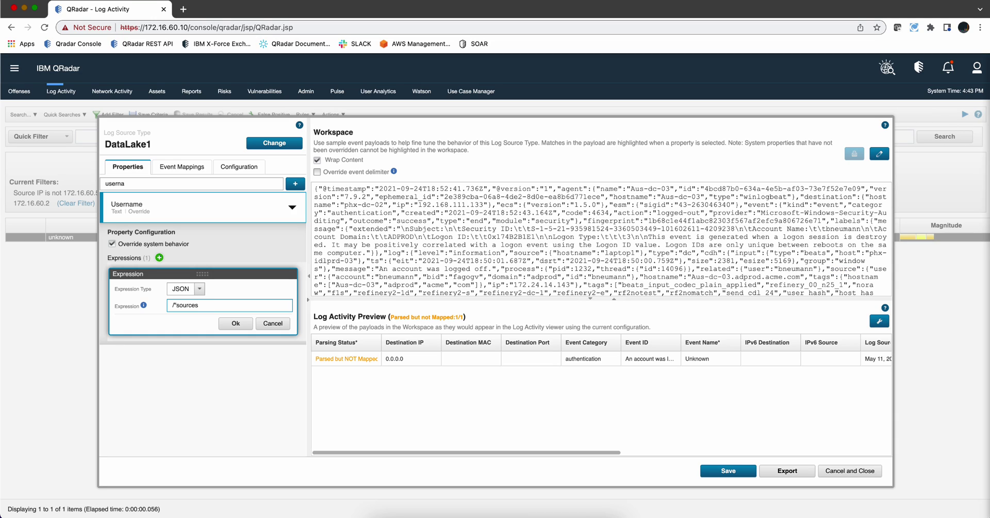
key(BackSpace)
text(")
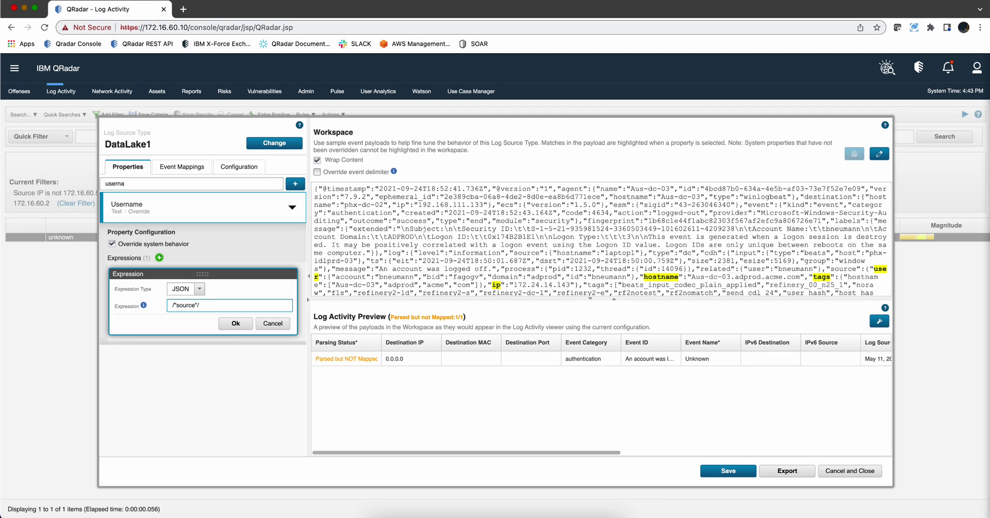
text(/"user)
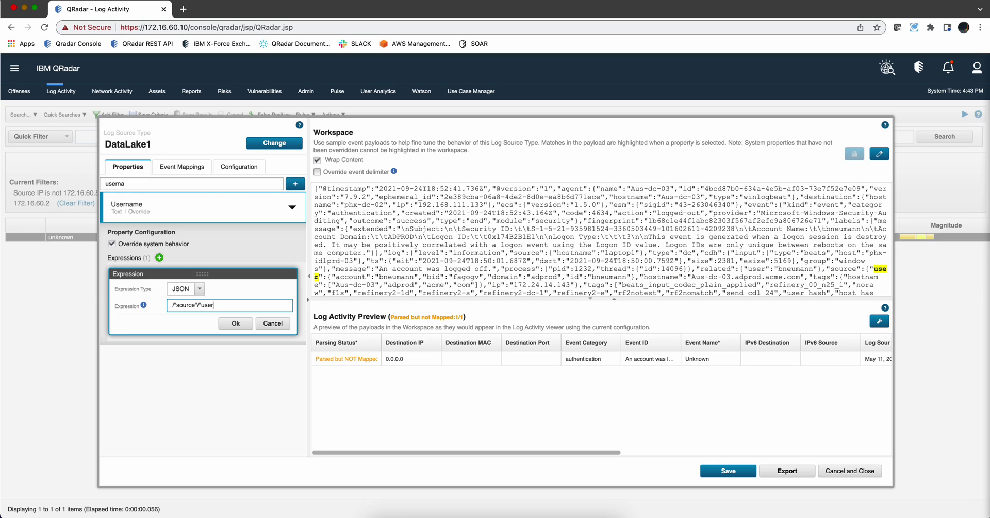
text(")
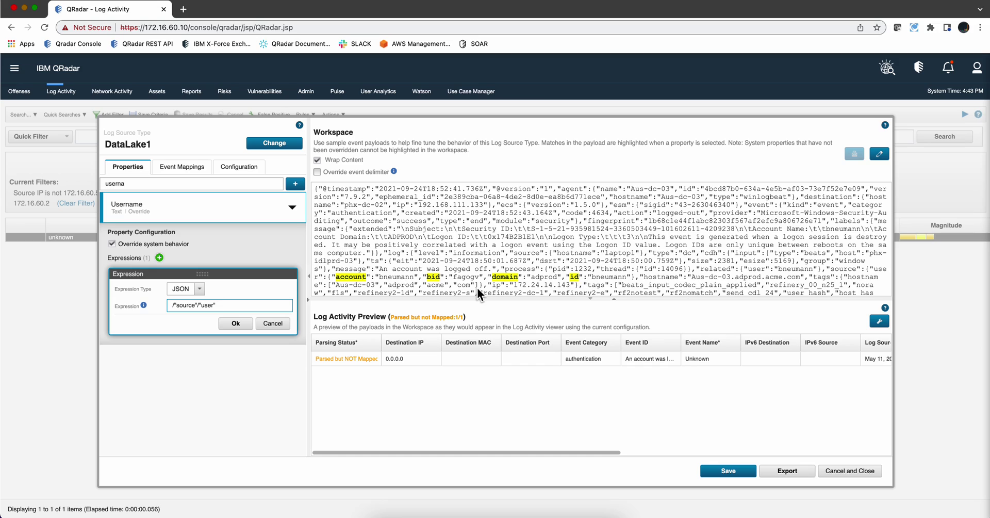
text(/")
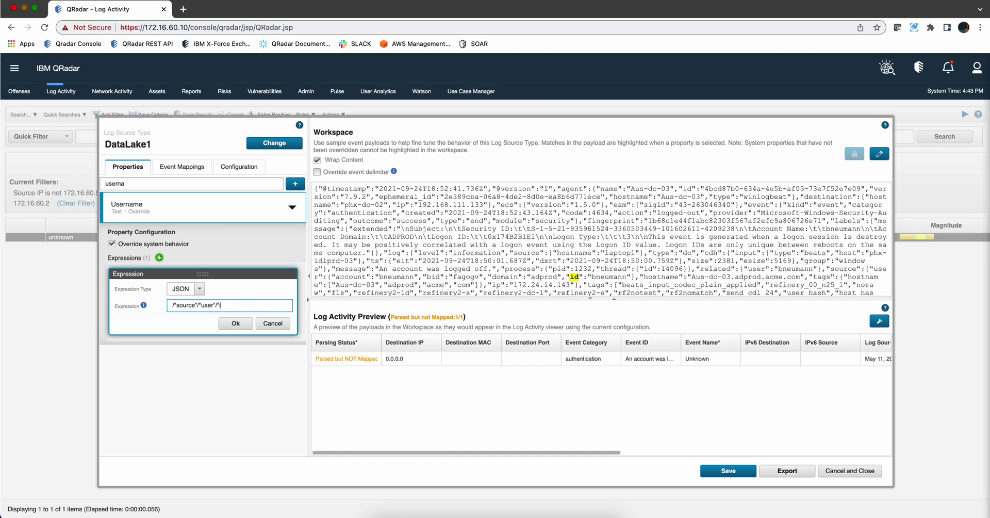
text(id")
click(233, 325)
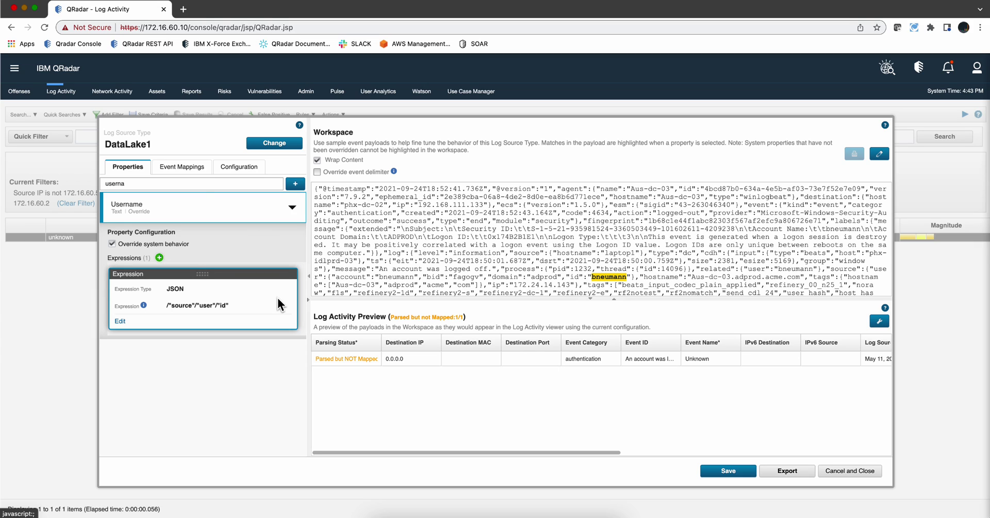
click(139, 182)
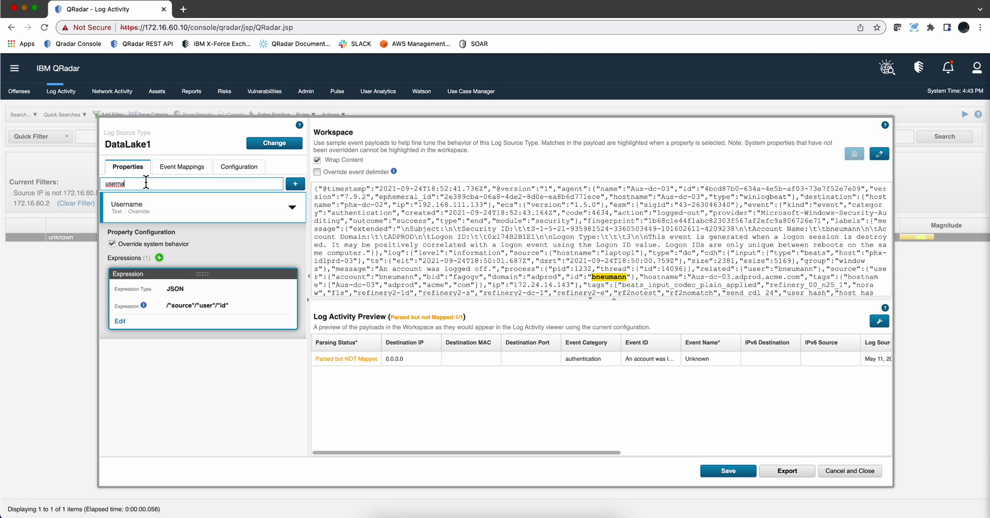
drag(142, 183, 85, 192)
Override Destination IP with JSON /"destination"/"ip" (preview 192.168.111.133), then view Event Mappings
text(dest)
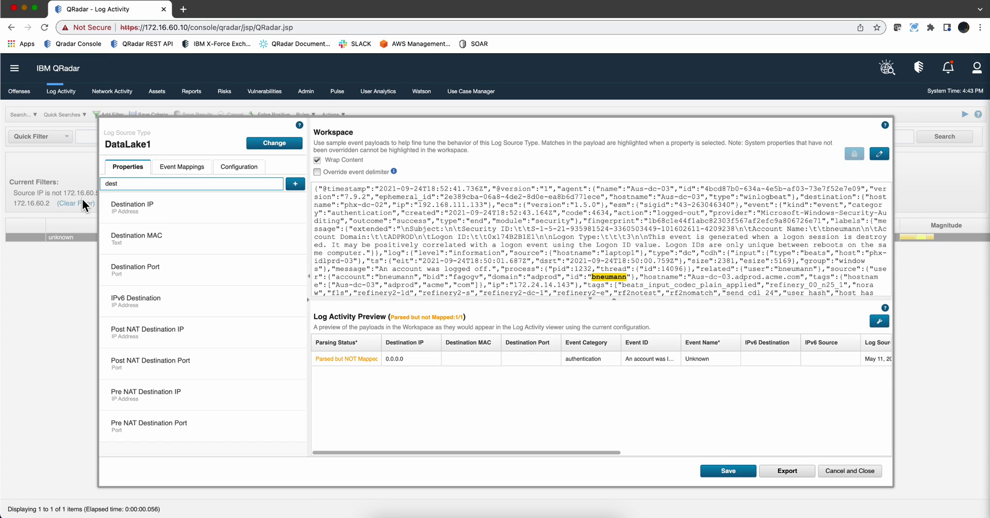
click(116, 205)
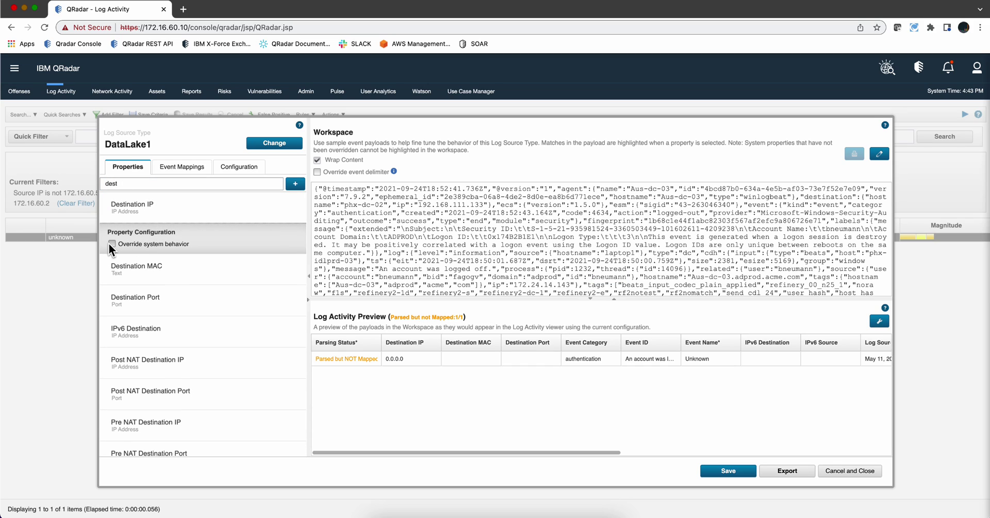
click(112, 243)
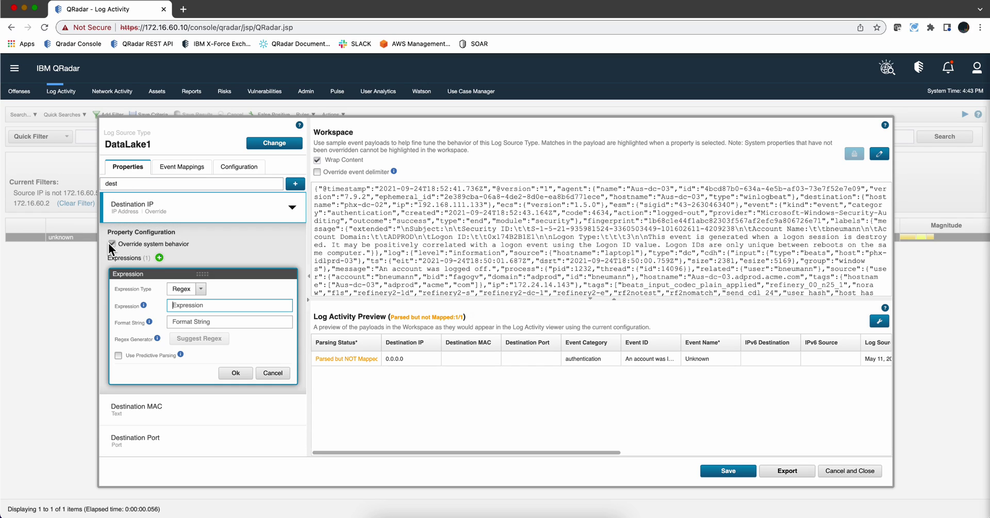
click(201, 291)
click(202, 313)
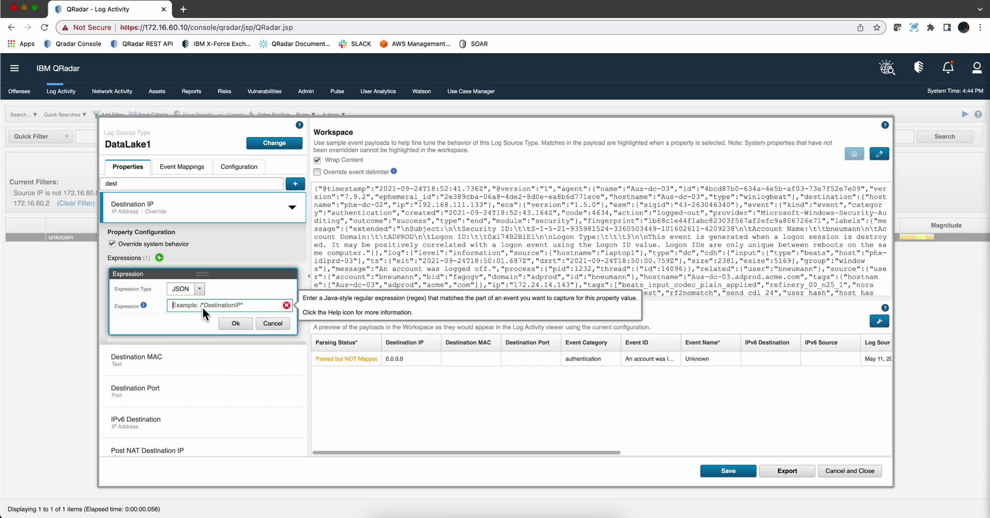
text(/"Des)
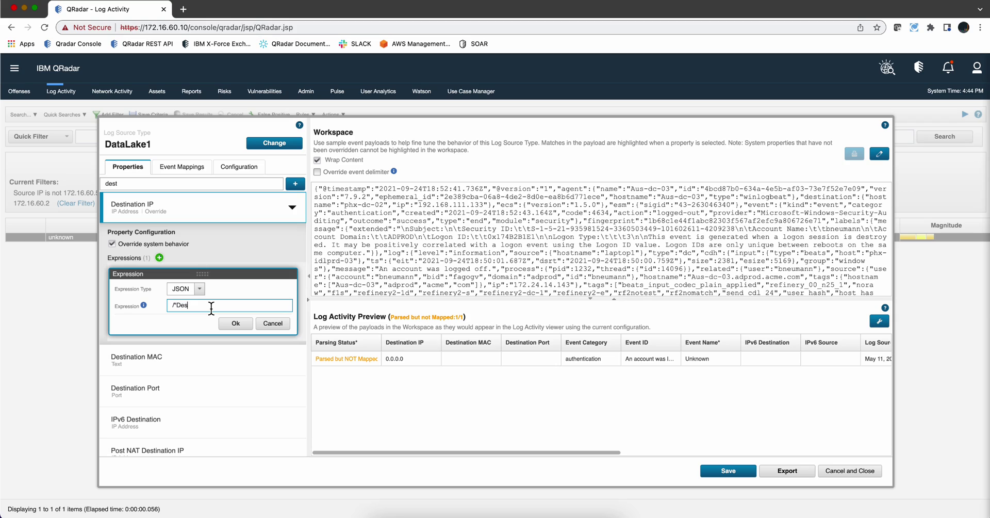
text(de)
key(BackSpace)
key(BackSpace)
key(BackSpace)
key(BackSpace)
key(BackSpace)
key(BackSpace)
text(destina)
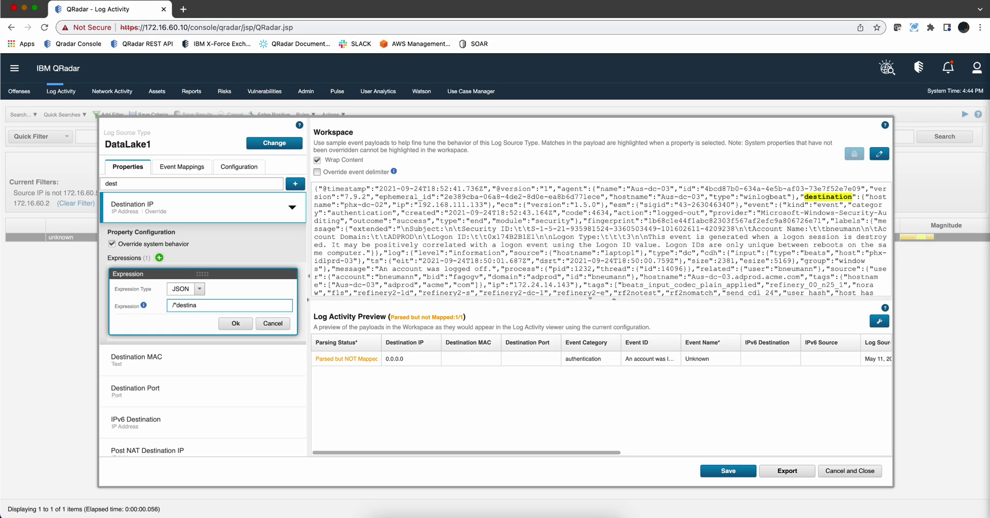
text(tion")
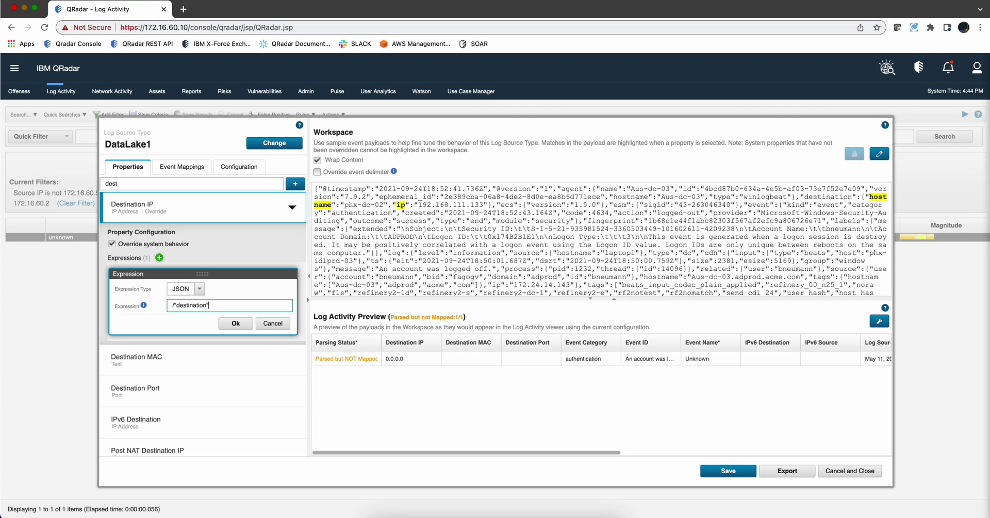
text(/"ip")
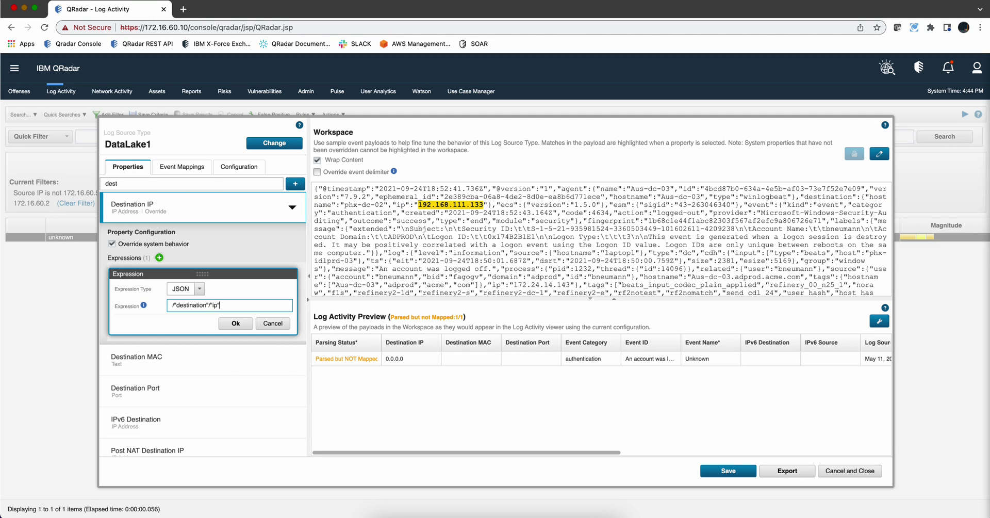
click(247, 323)
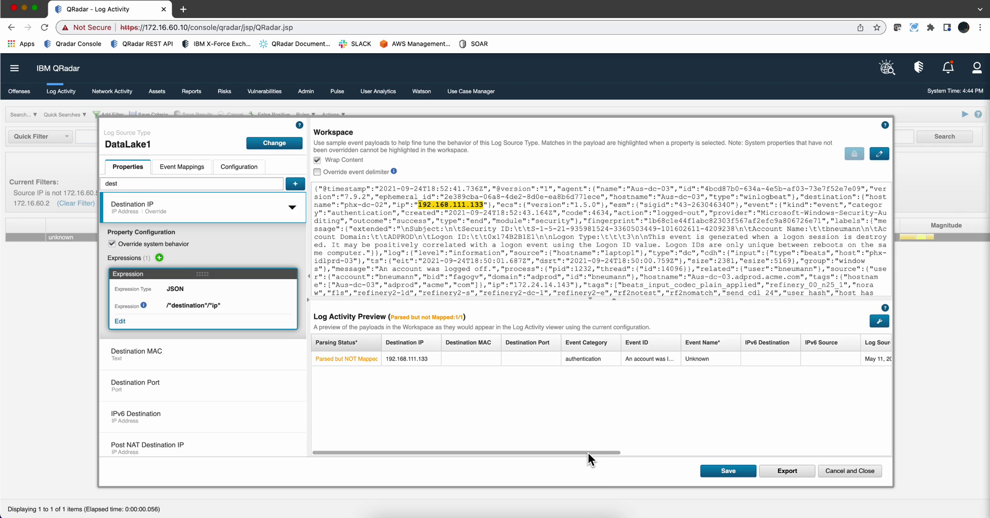
drag(589, 452, 565, 463)
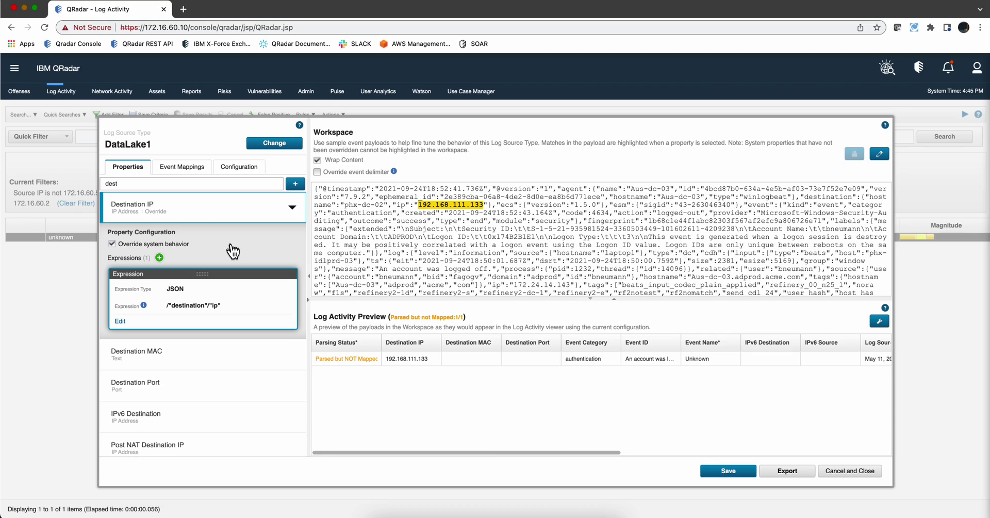
click(184, 168)
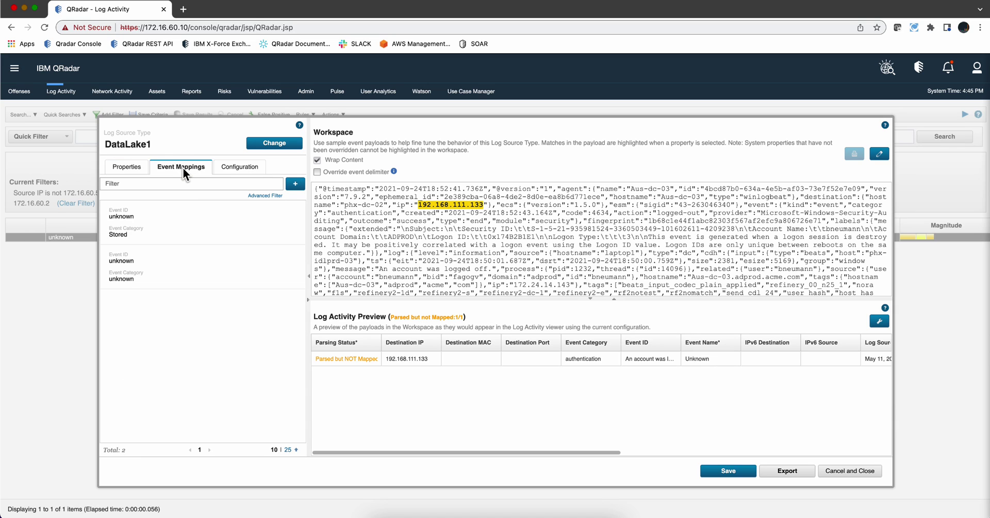
Add a new event mapping for the 'An account was logged off.' event and open the QID chooser
click(294, 187)
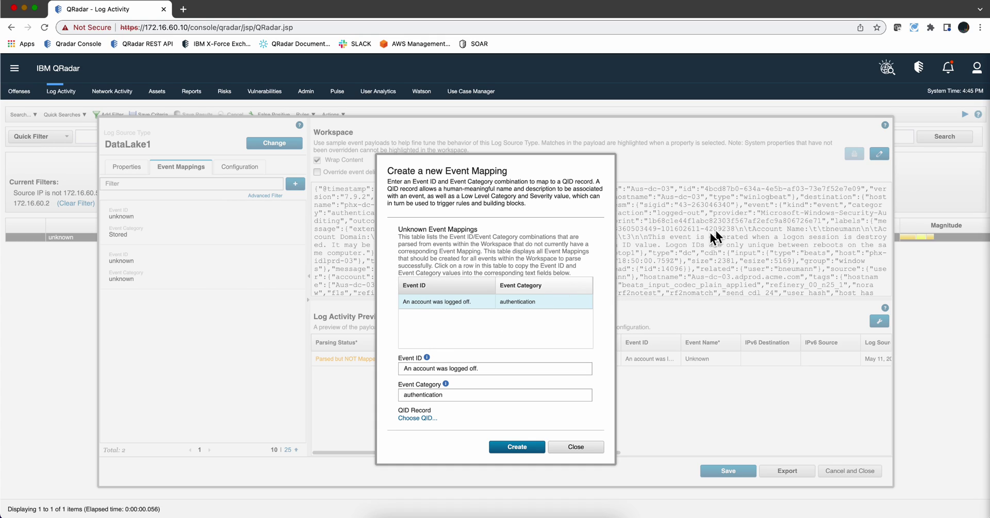
click(463, 303)
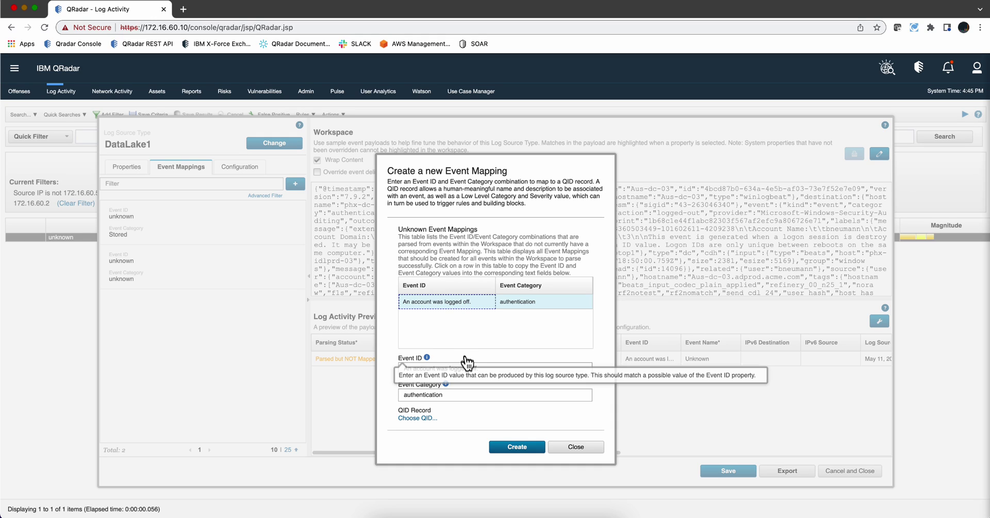
click(414, 419)
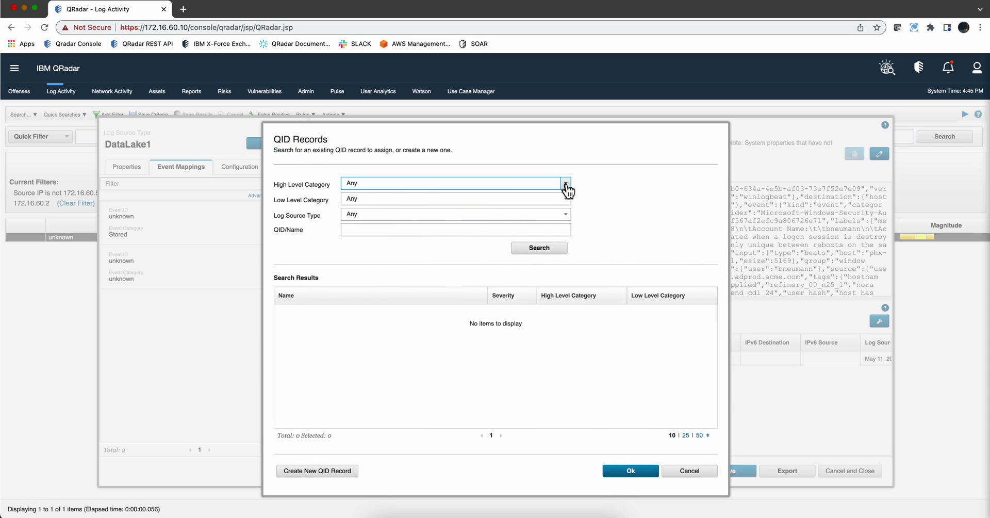
Create QID record 'User Logoff' with a description, Authentication / Misc Logout categories, severity 1
click(314, 471)
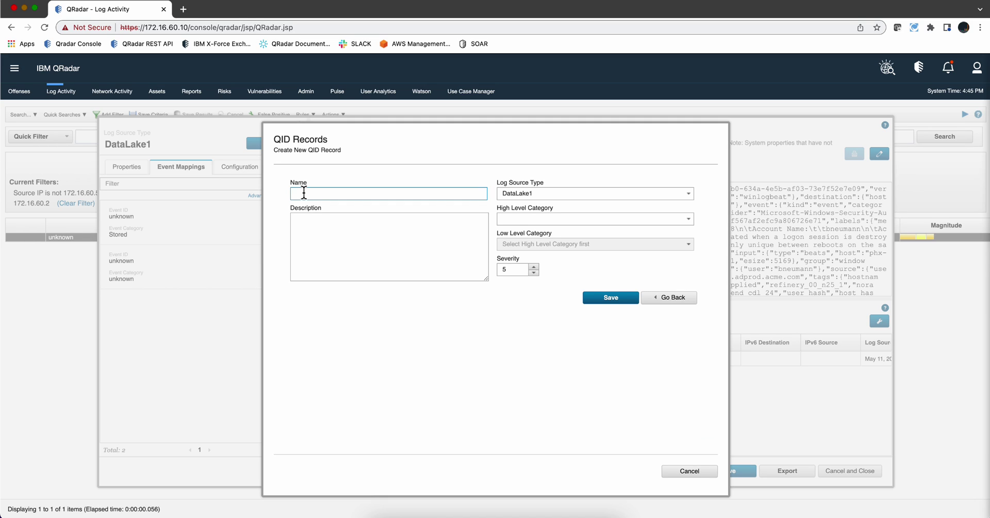
text(User Logoff)
click(319, 232)
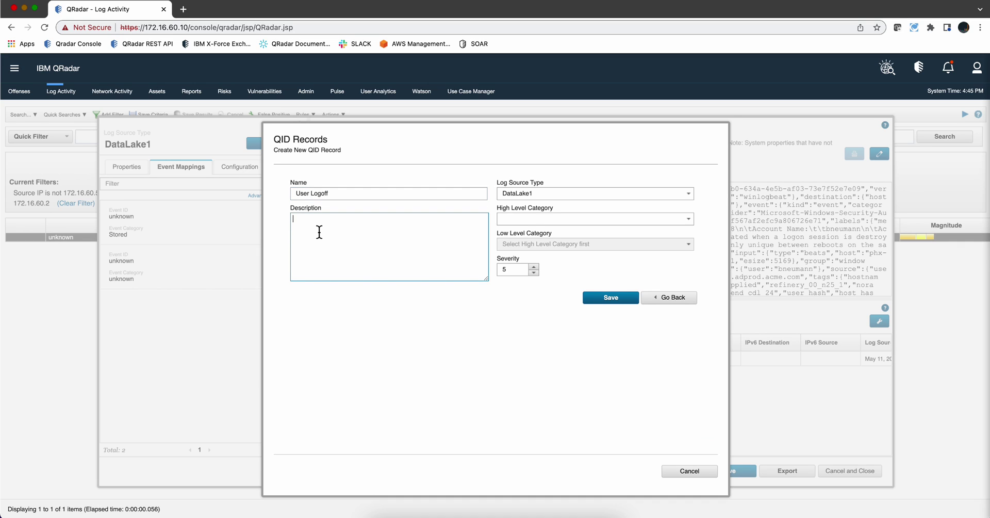
text(Good des)
click(688, 220)
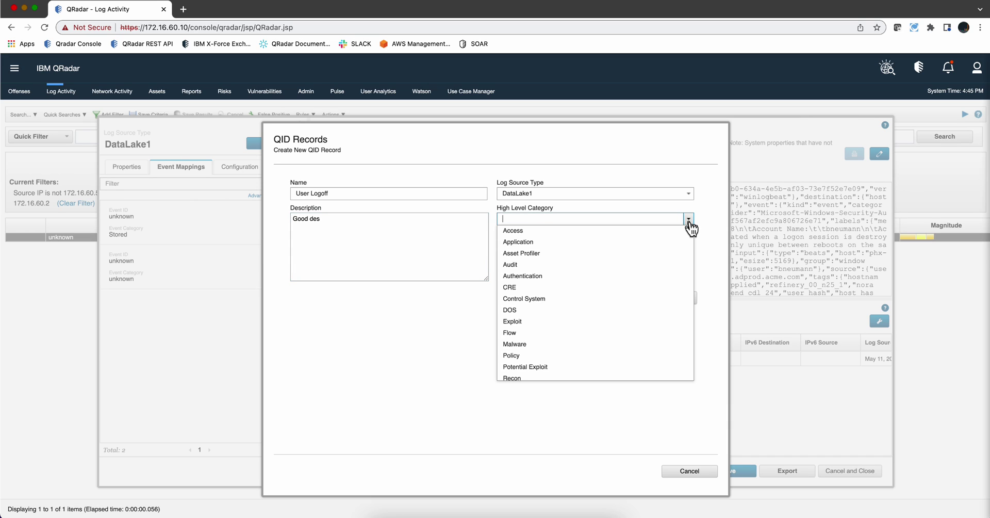
click(568, 276)
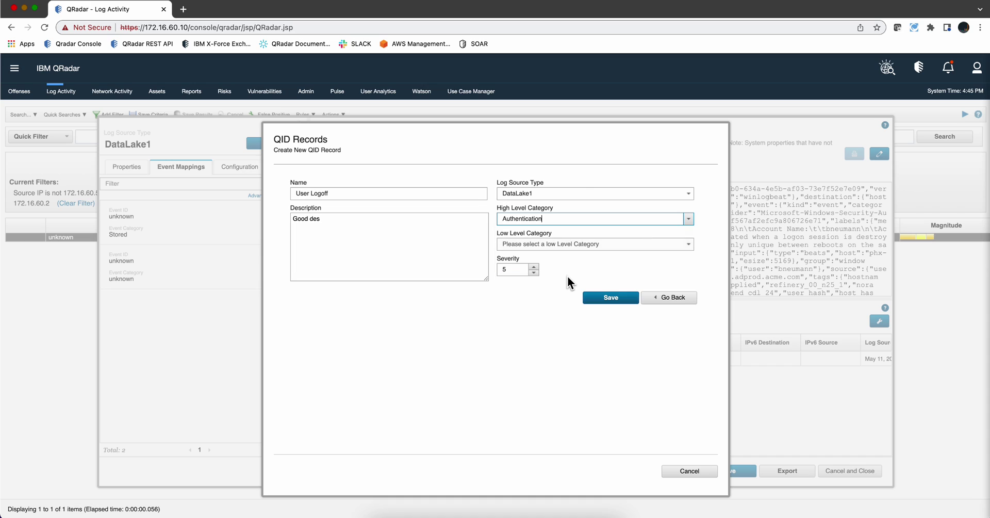
click(689, 246)
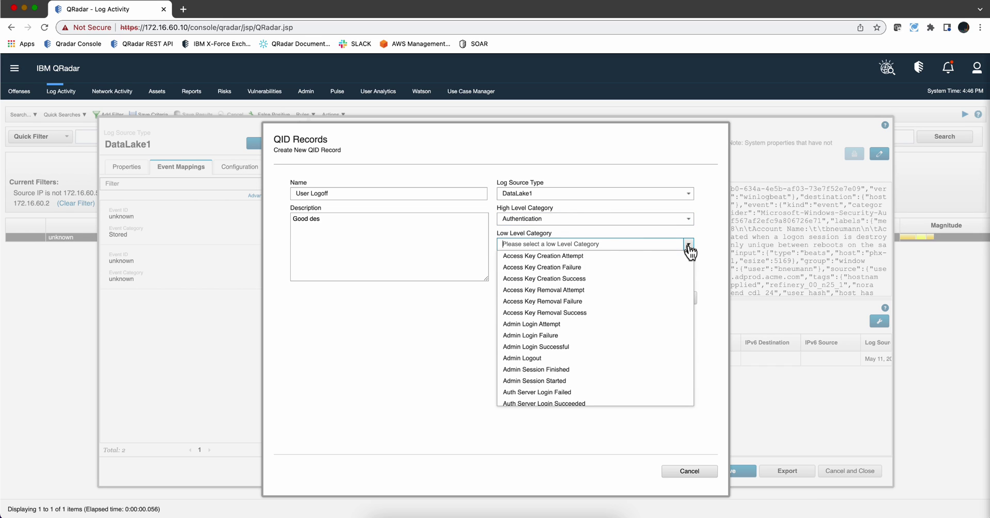
scroll(520, 283, down, 10)
click(516, 313)
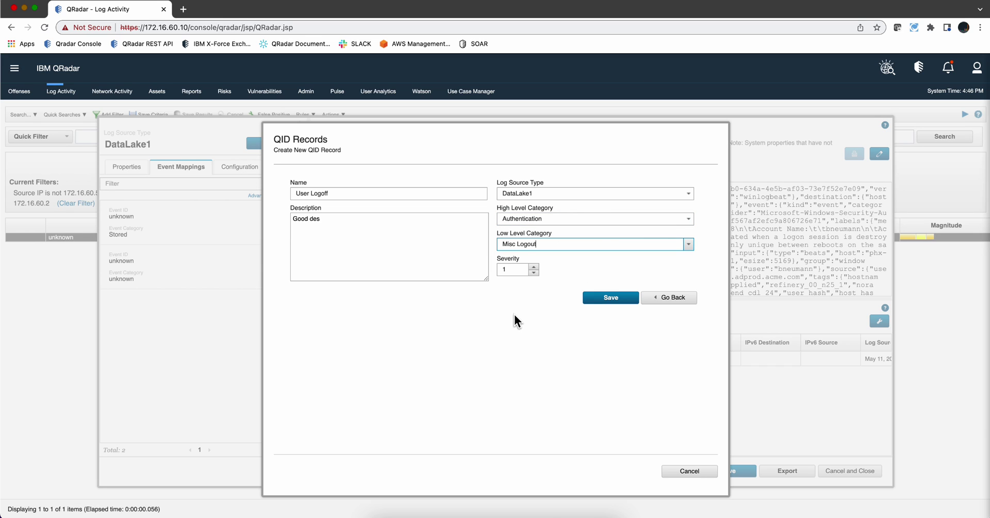
click(611, 299)
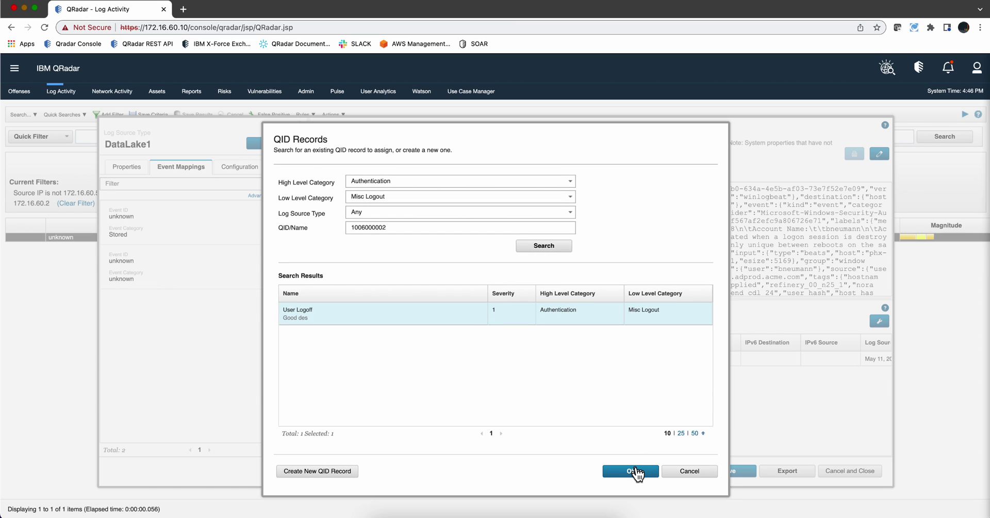
Map the logged-off event to the User Logoff QID, save DataLake1 and close the editor
click(637, 470)
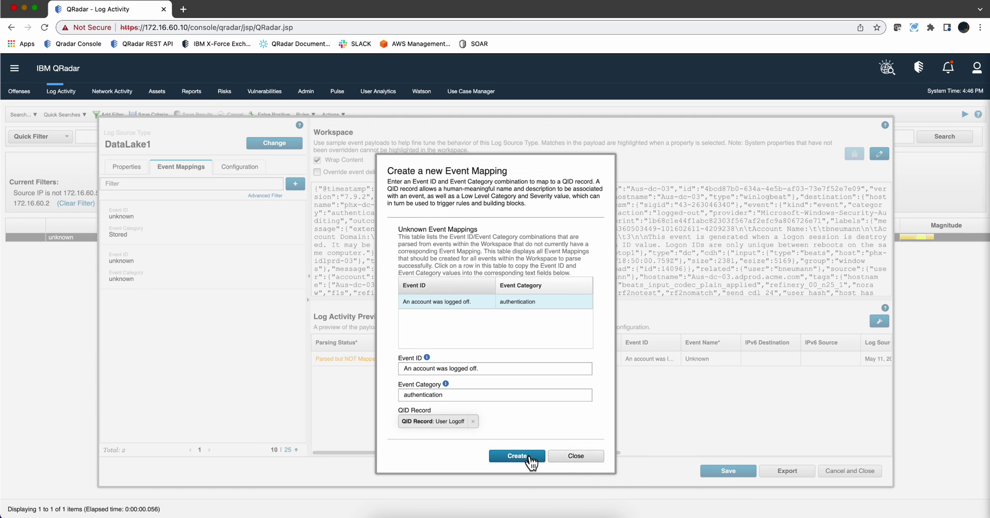
click(529, 457)
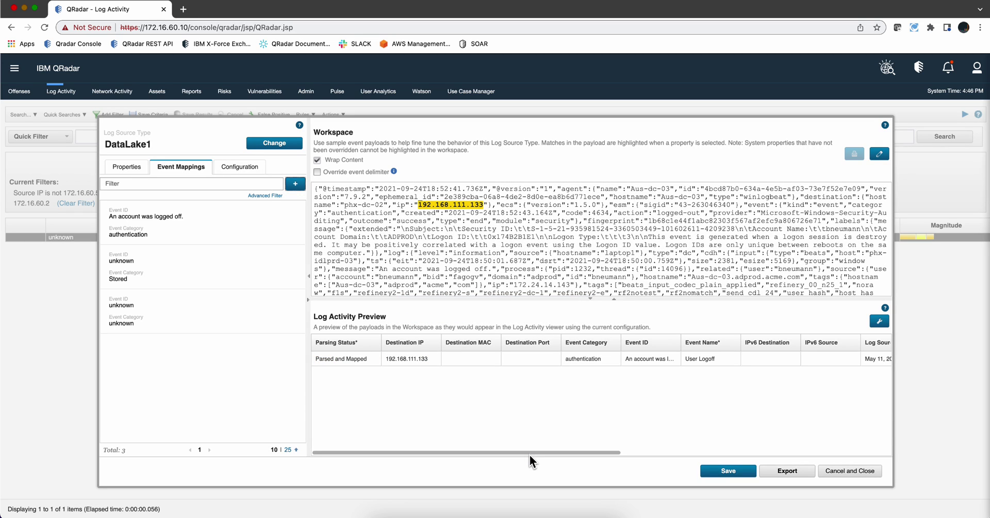
click(728, 470)
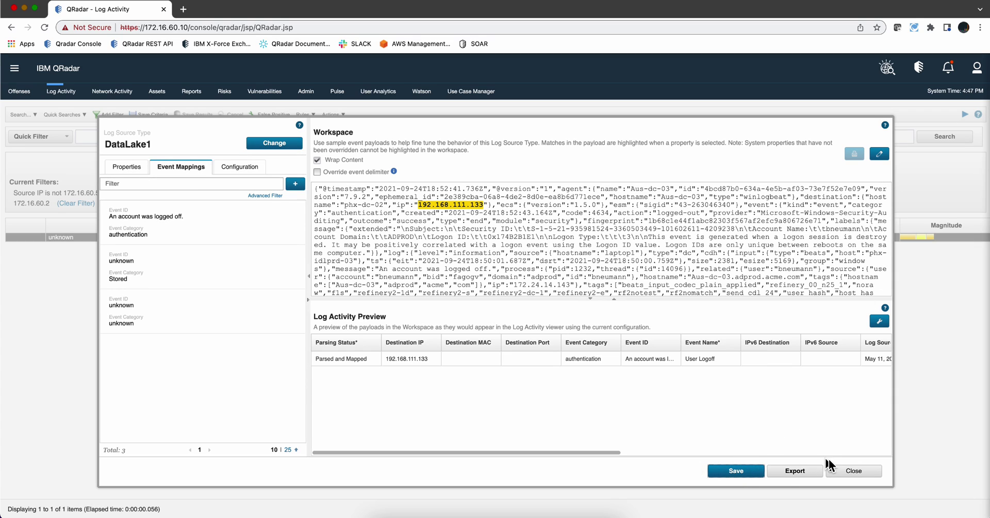
click(852, 470)
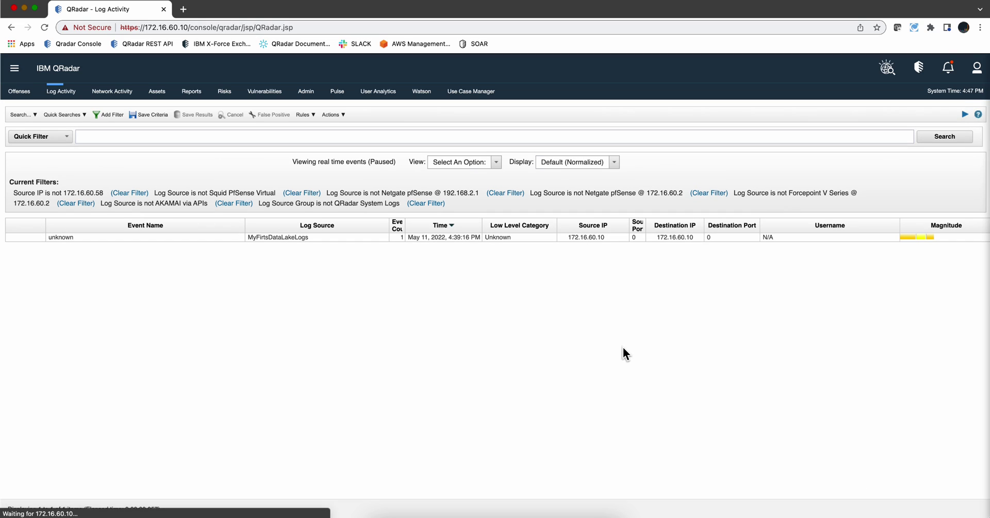
In Log Source Management, sort log sources by newest creation date and open MyFirtsDataLakeLogs
click(306, 92)
click(152, 207)
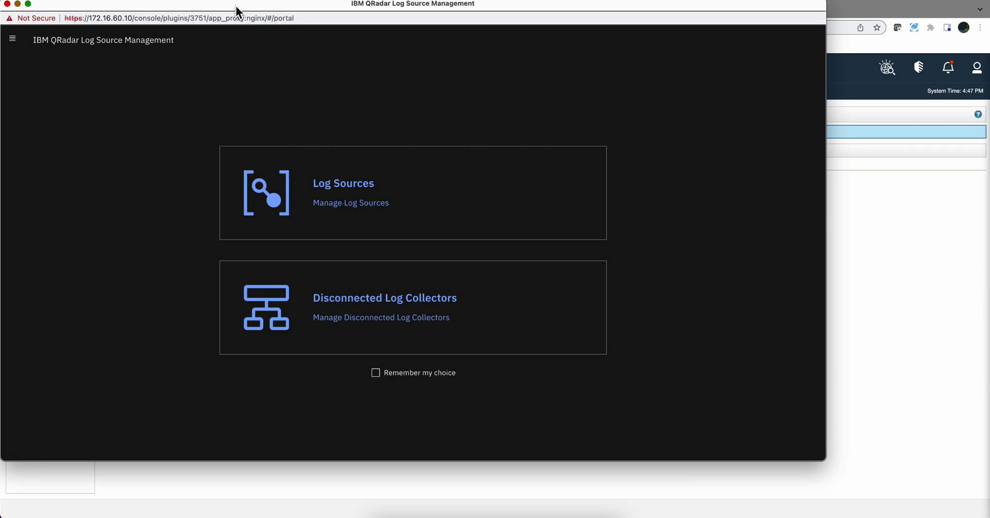
drag(236, 5, 343, 33)
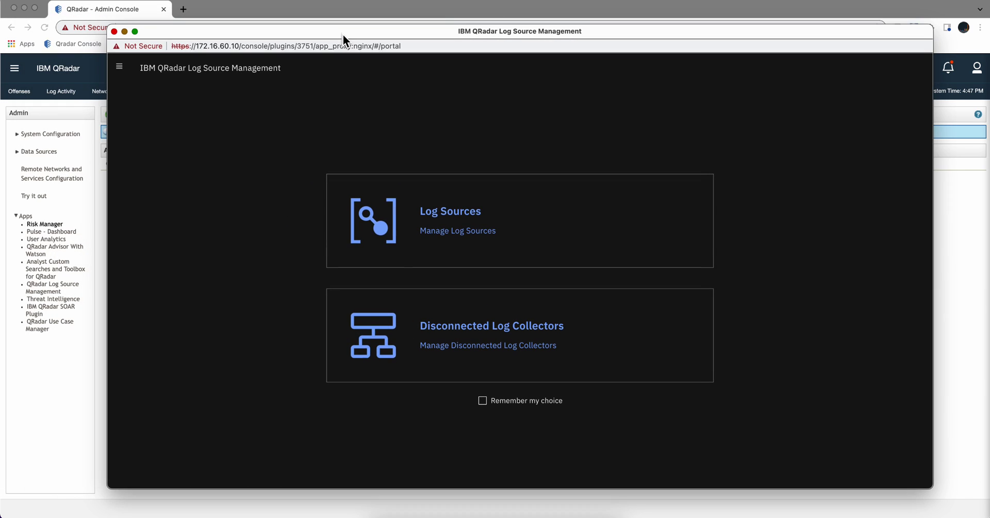
click(470, 221)
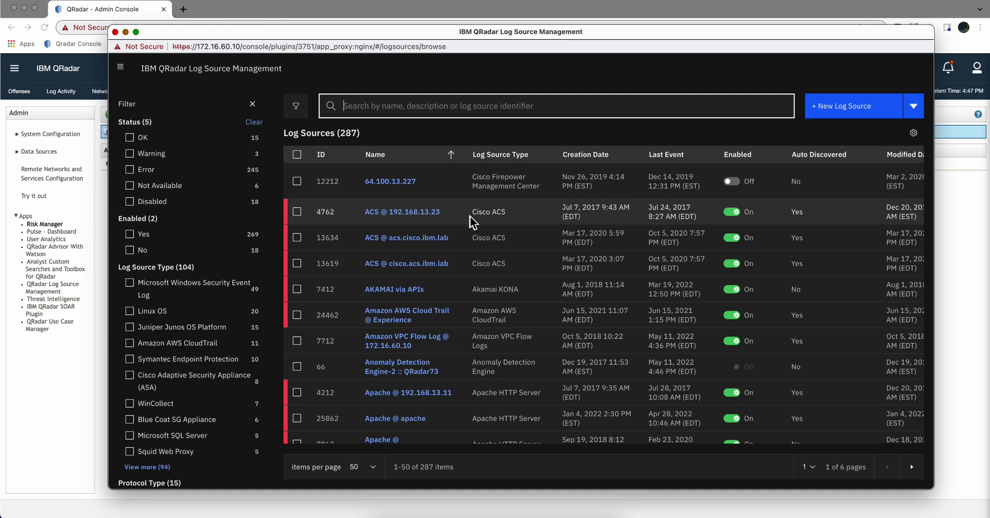
click(578, 156)
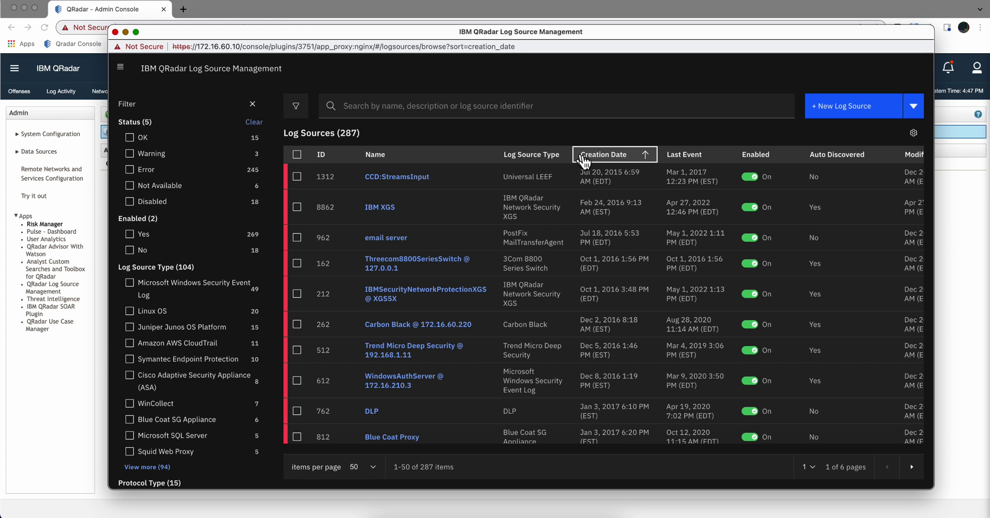
click(594, 160)
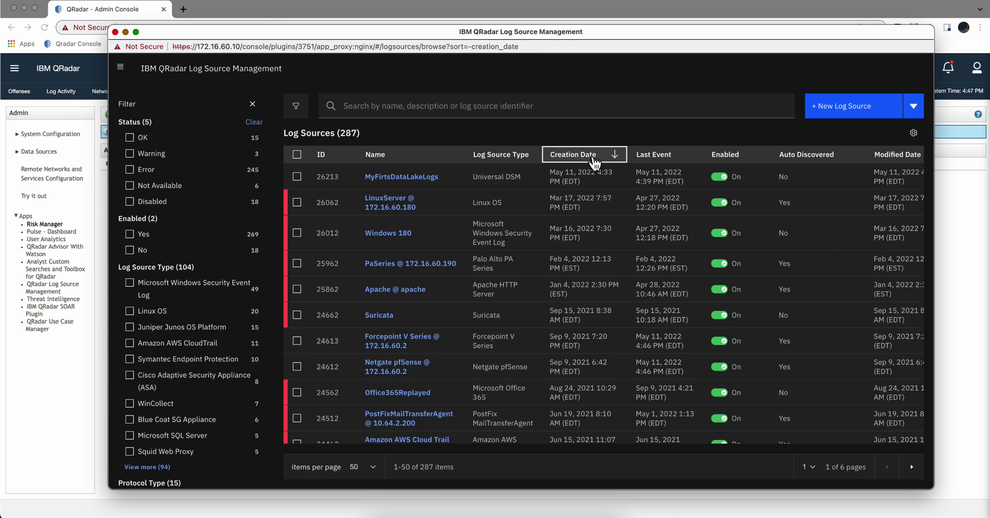
click(437, 180)
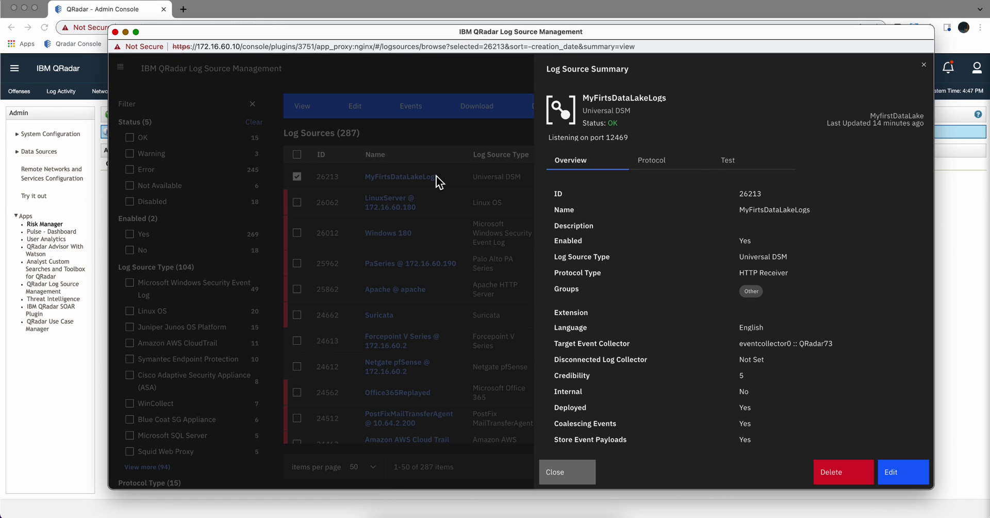
Switch MyFirtsDataLakeLogs from Universal DSM to the DataLake1 log source type and save
click(906, 470)
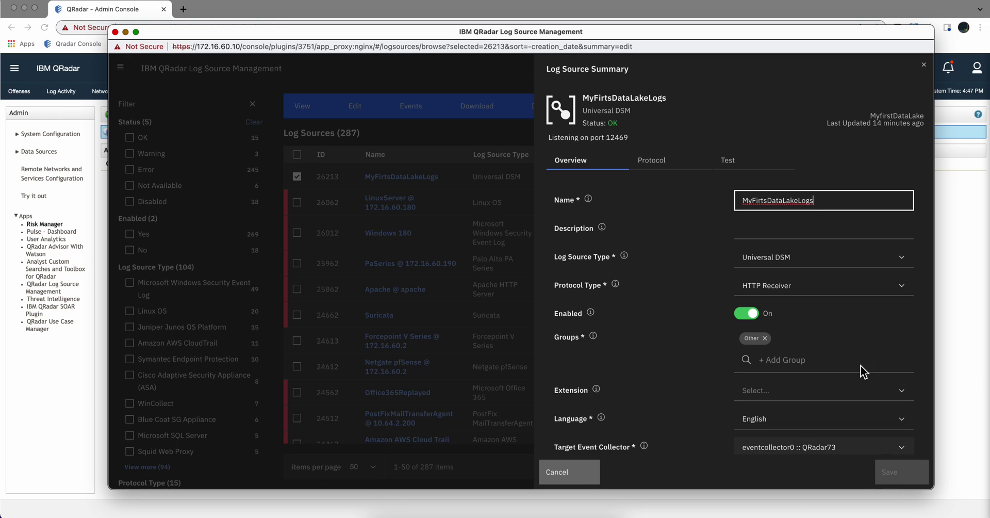
click(906, 263)
click(906, 263)
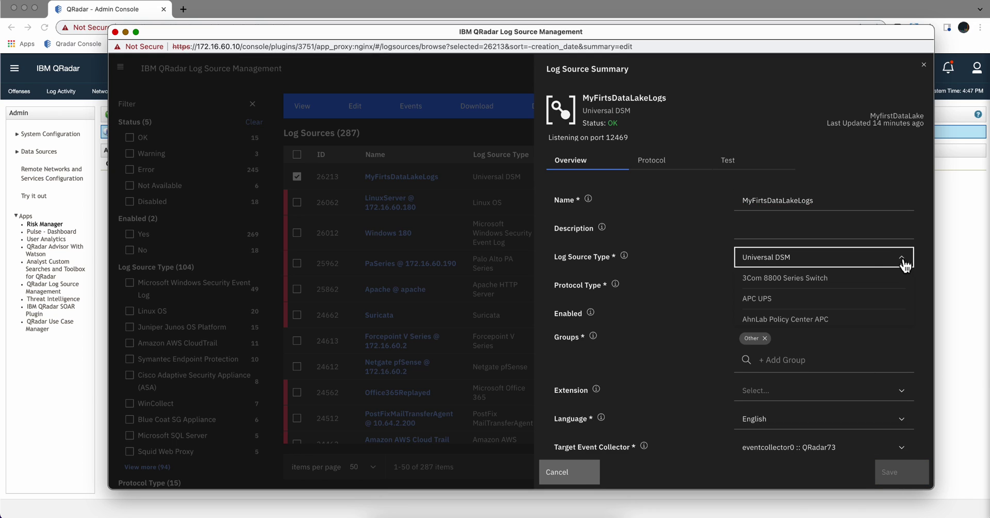
scroll(848, 294, down, 5)
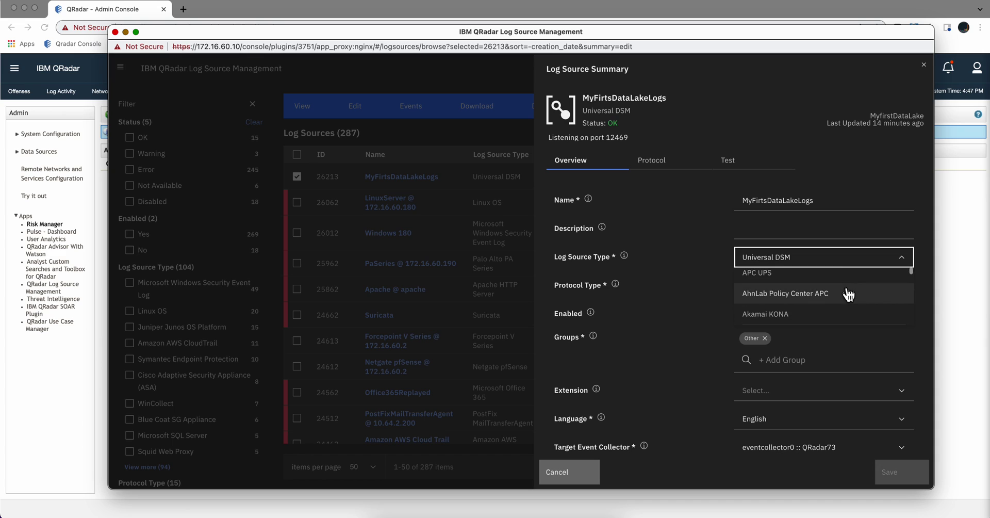
scroll(848, 294, down, 5)
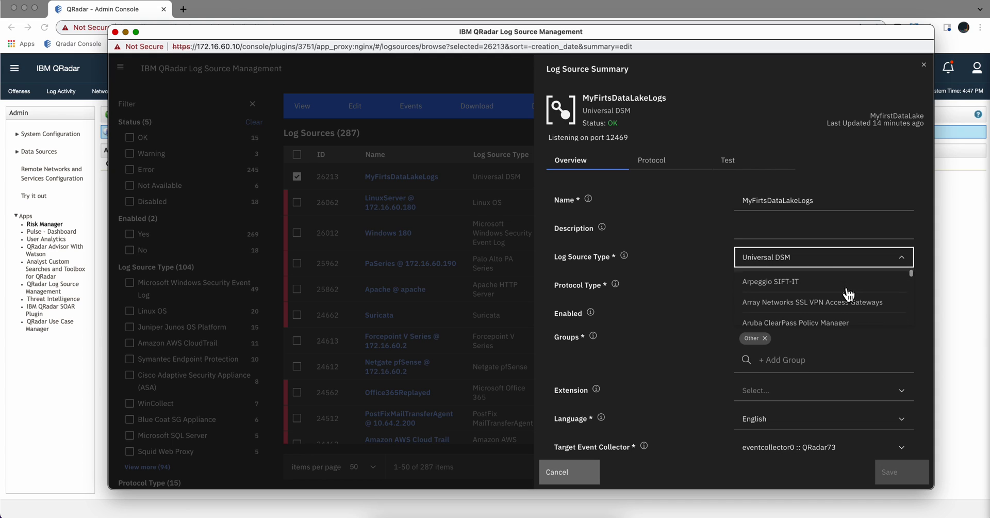
scroll(848, 294, down, 5)
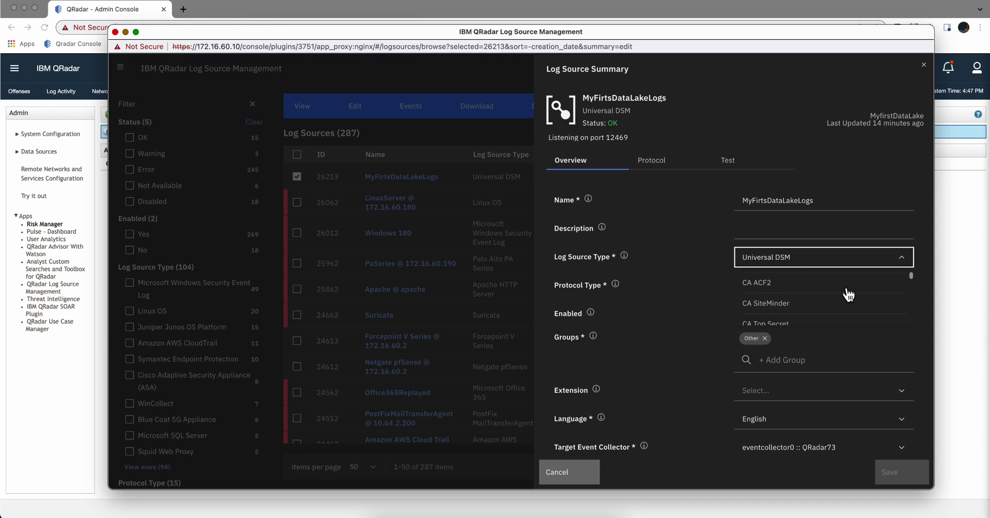
scroll(849, 294, down, 5)
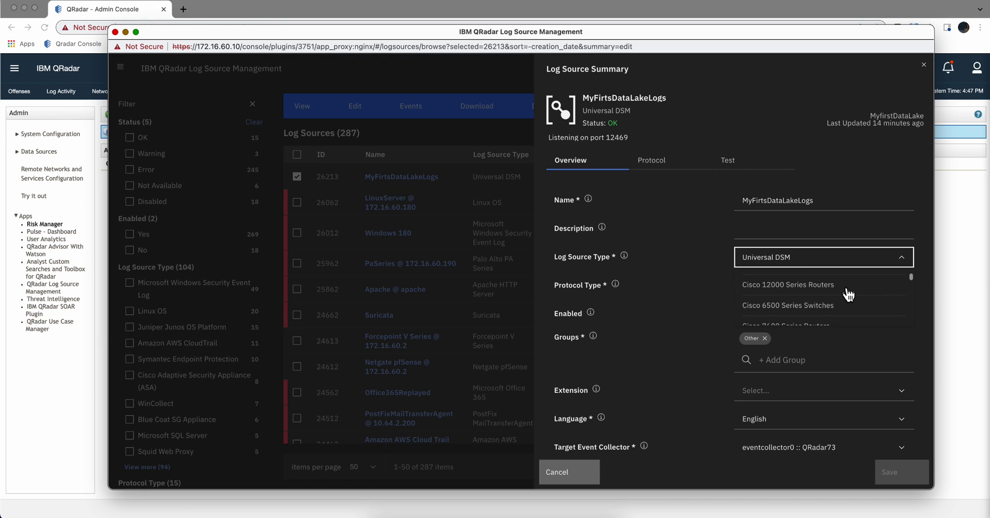
scroll(848, 293, down, 5)
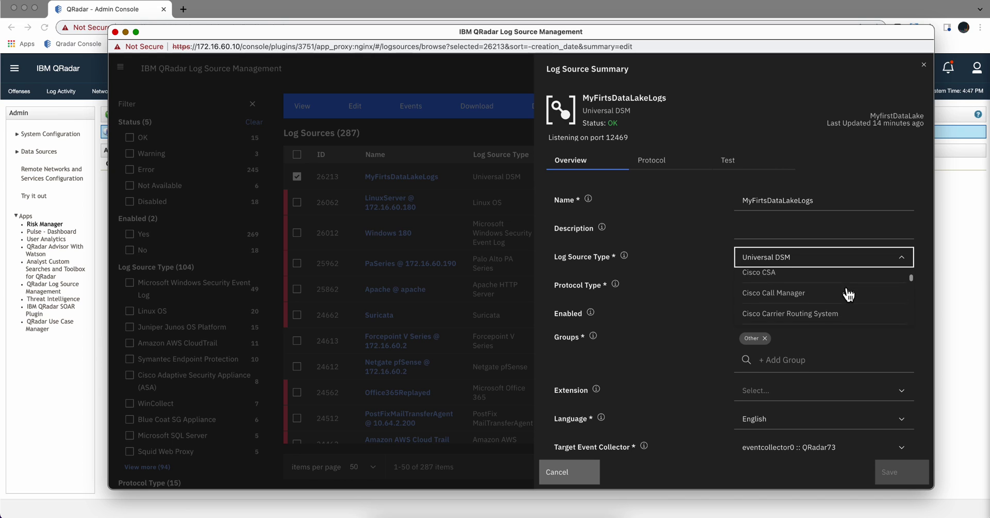
scroll(849, 294, down, 5)
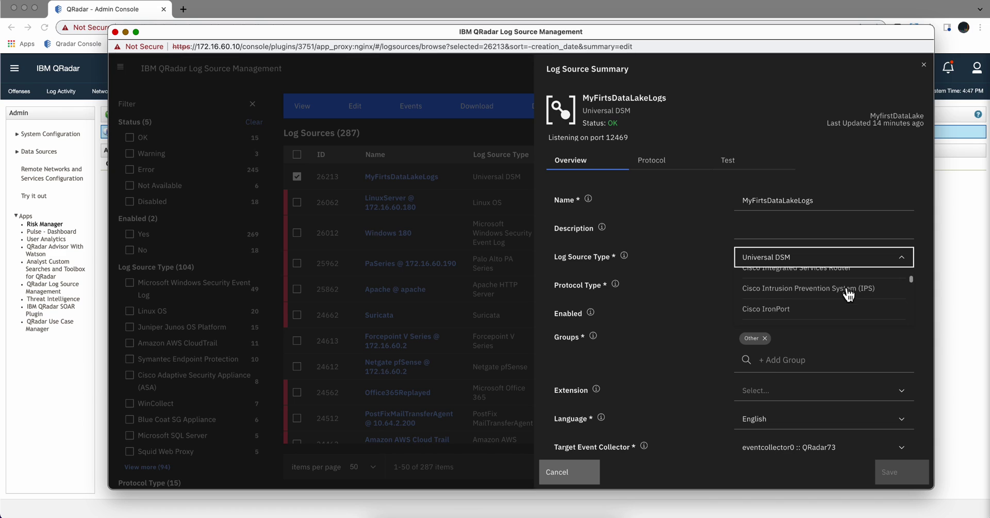
scroll(848, 294, down, 5)
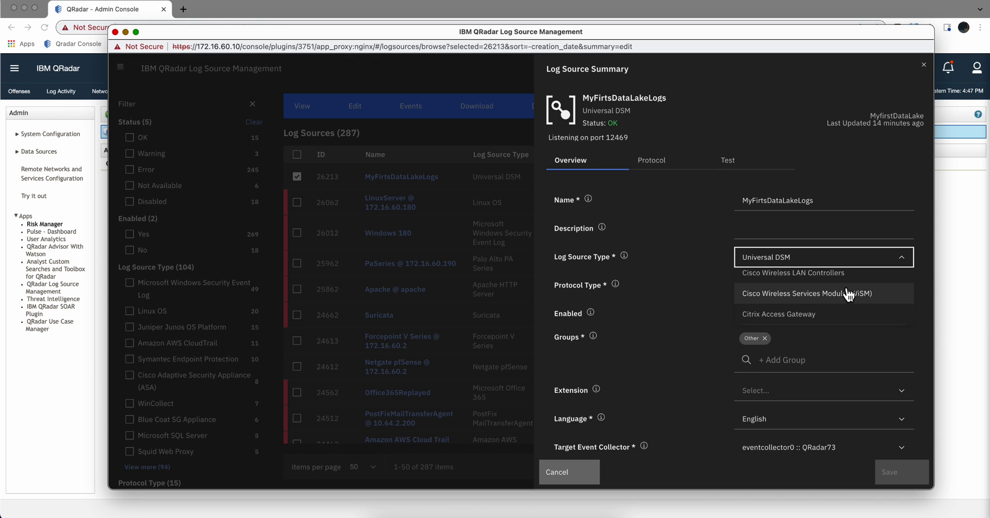
scroll(848, 294, down, 3)
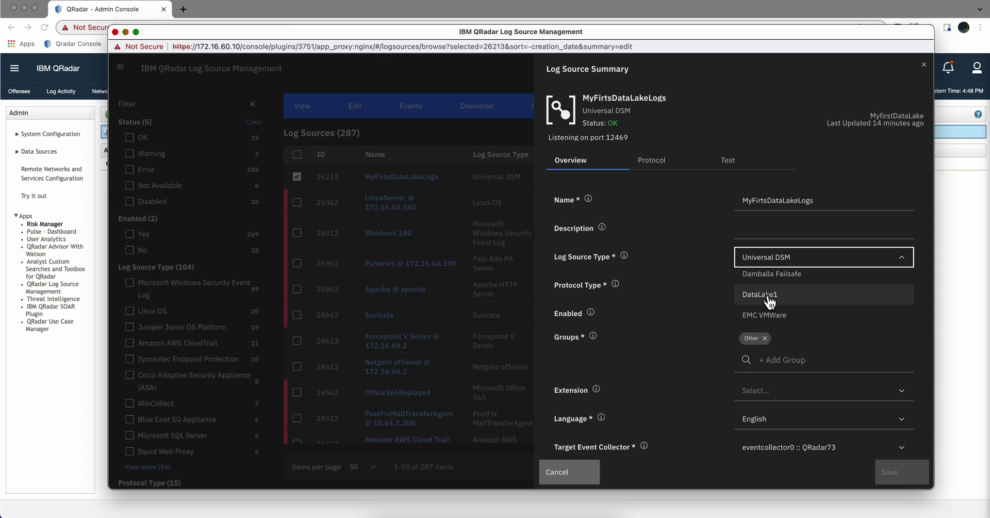
click(772, 299)
click(921, 477)
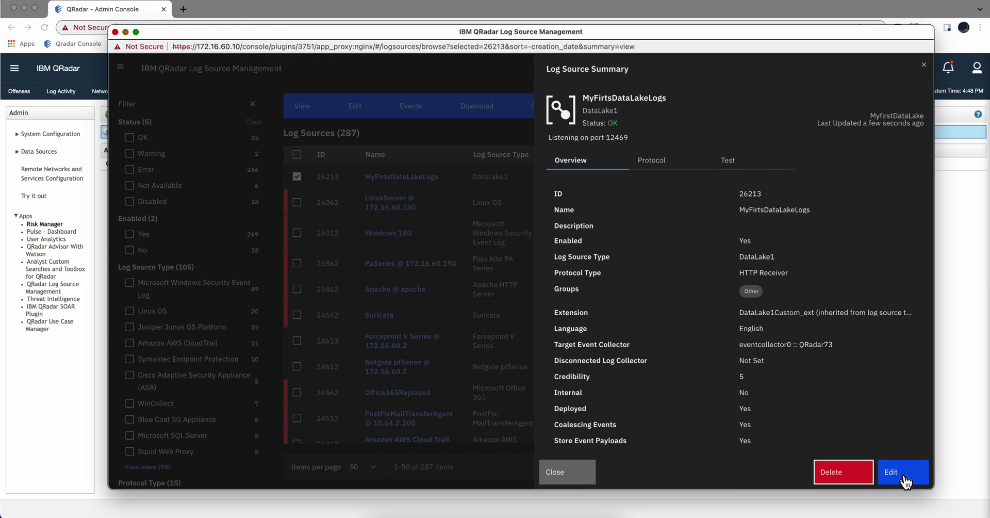
Dismiss the log source summary and set Log Activity to Real Time (streaming) view
click(562, 477)
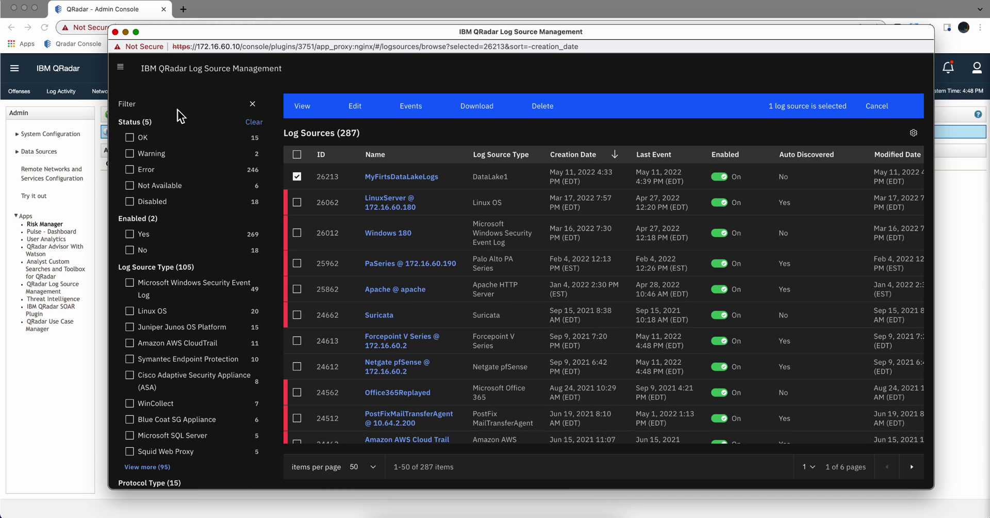
click(115, 32)
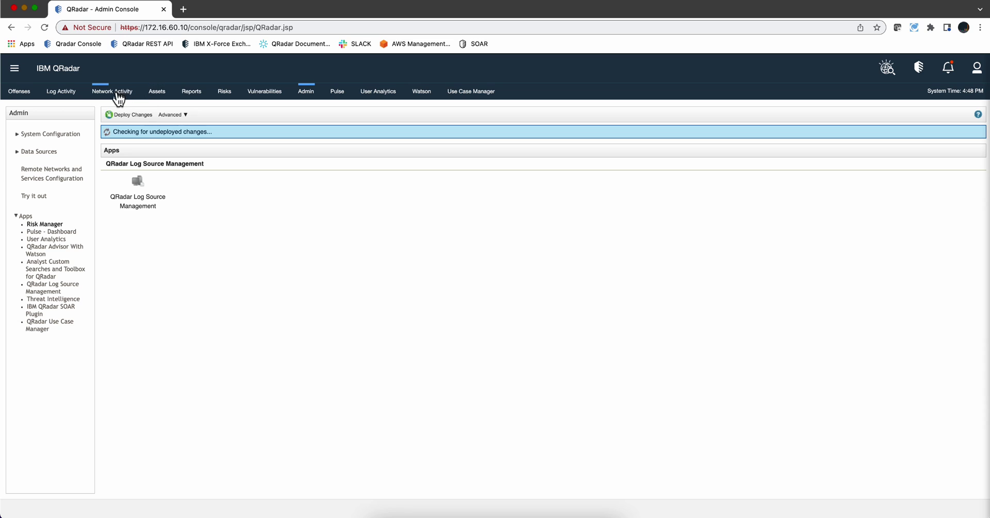
click(70, 96)
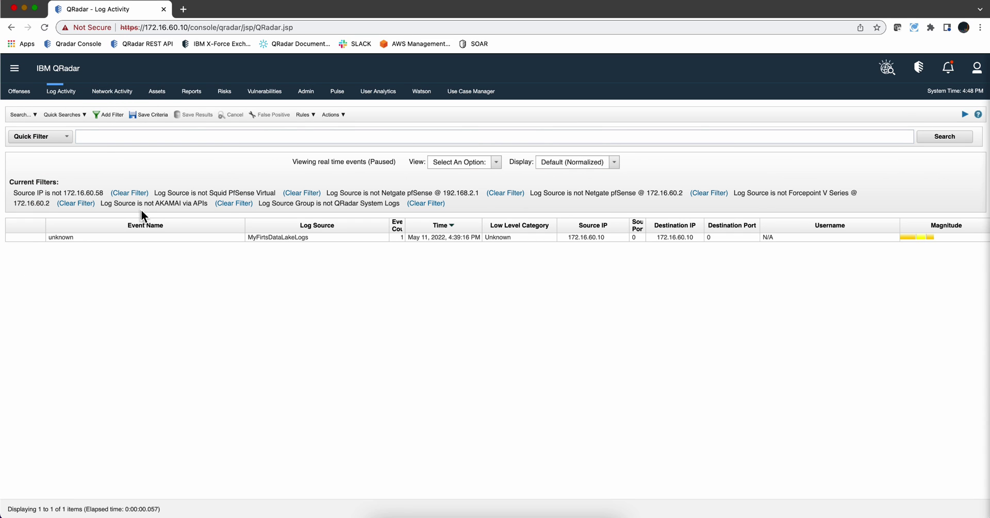
click(496, 163)
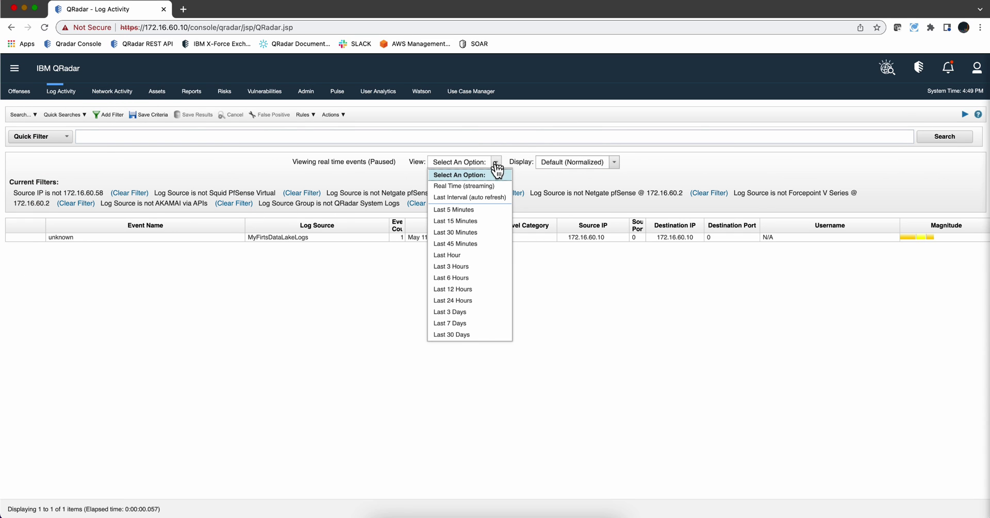
click(492, 191)
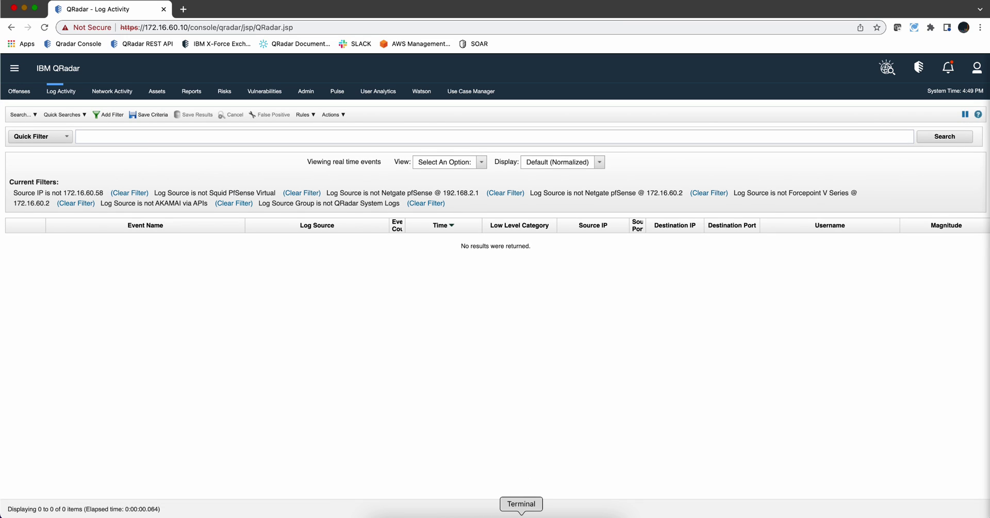
Rerun ./PlayJSON-Event1.bash in Terminal to resend the JSON logoff event
click(525, 514)
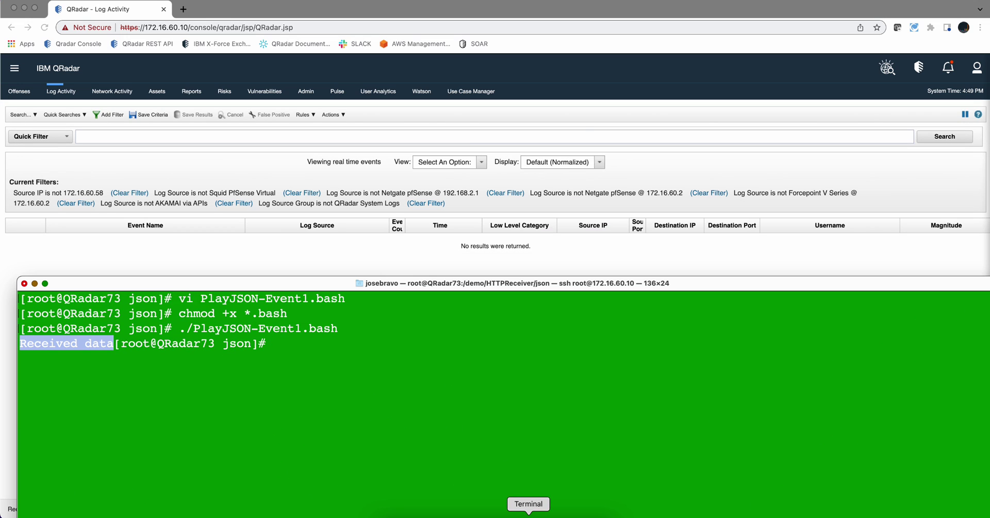
click(519, 475)
key(Up)
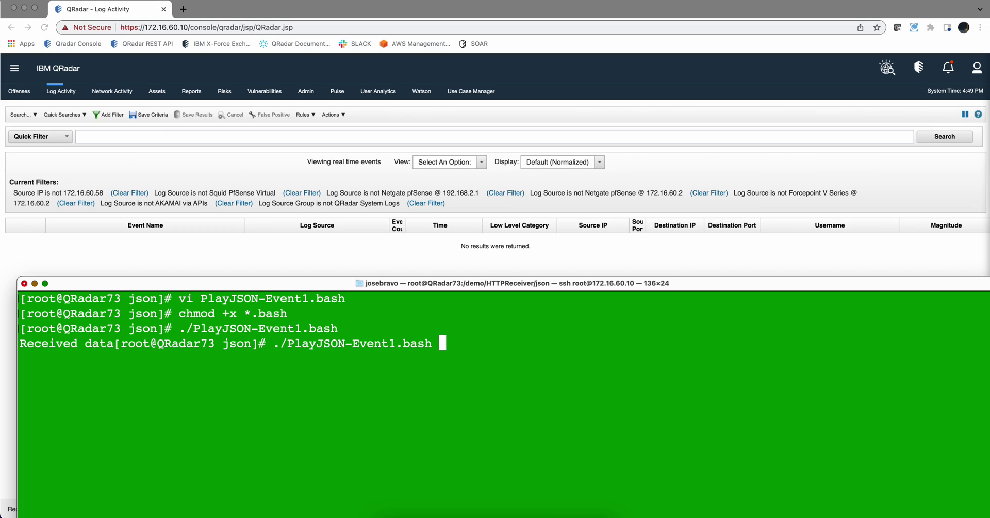
key(Return)
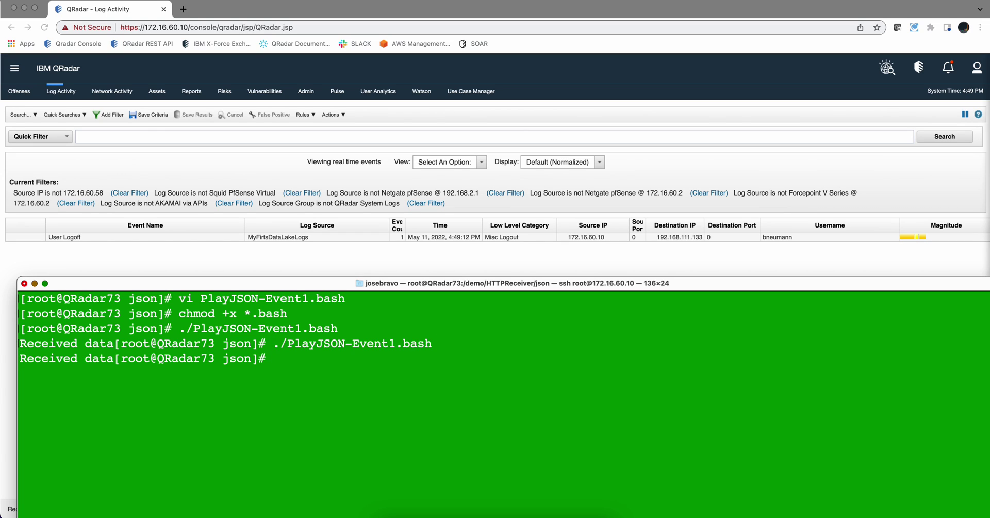